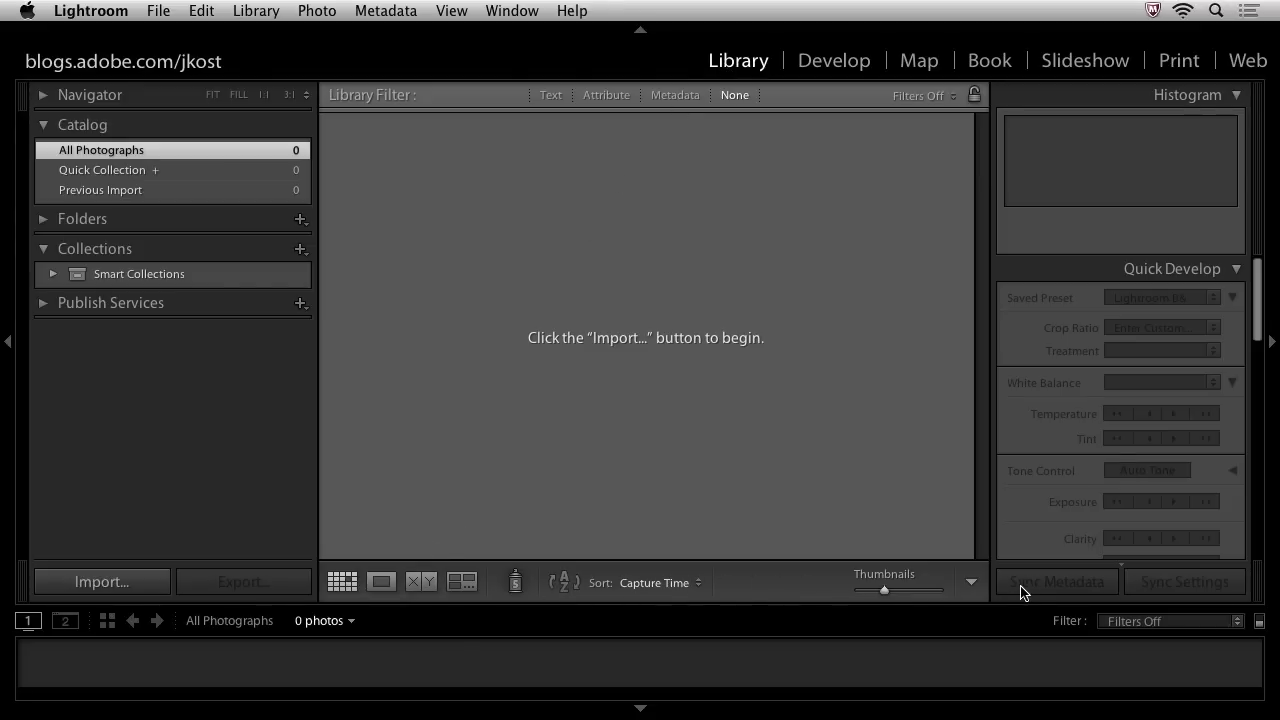
- Look over the available view tool options and close the list without changes
{"action": "left_click", "coordinate": [973, 583]}
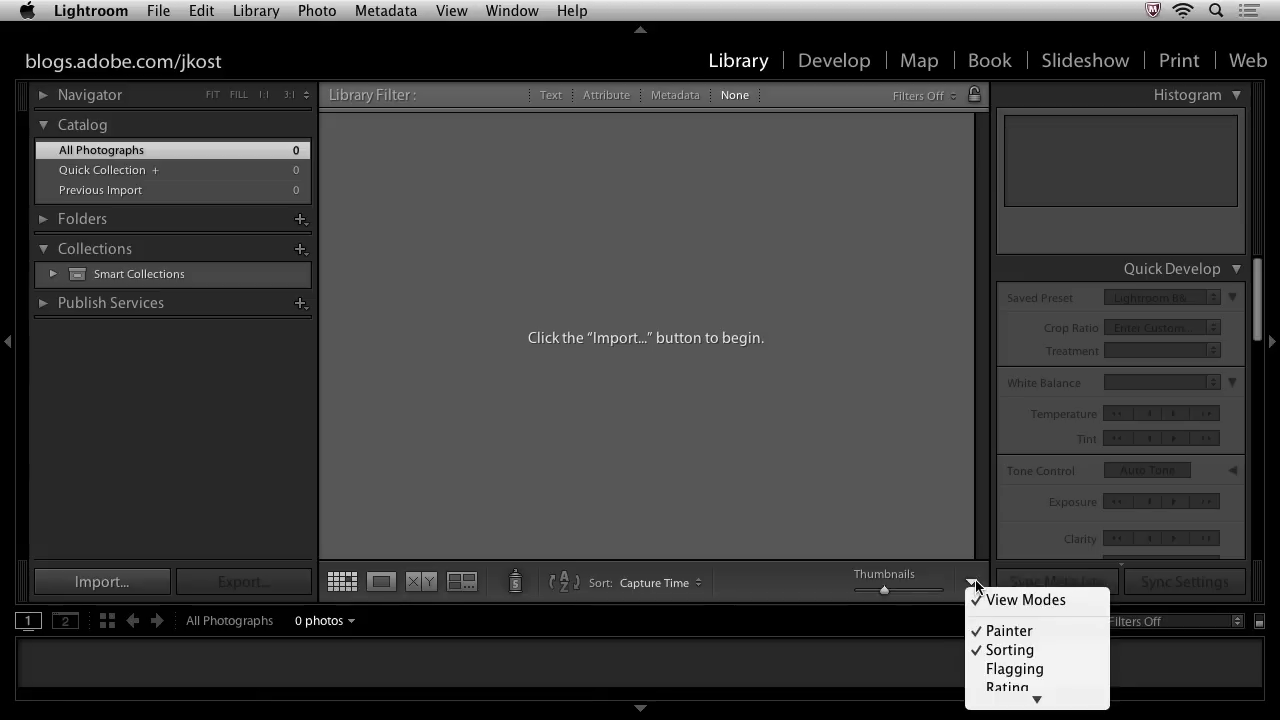
{"action": "mouse_move", "coordinate": [980, 697]}
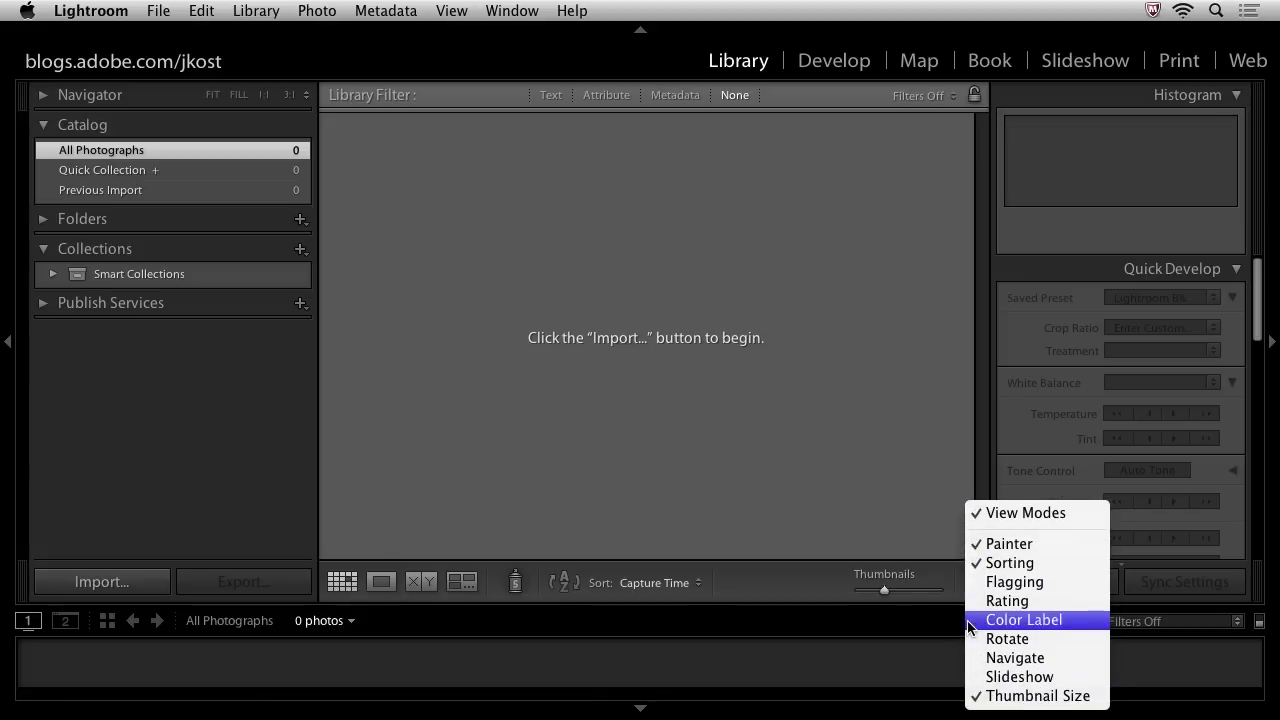
{"action": "left_click", "coordinate": [910, 532]}
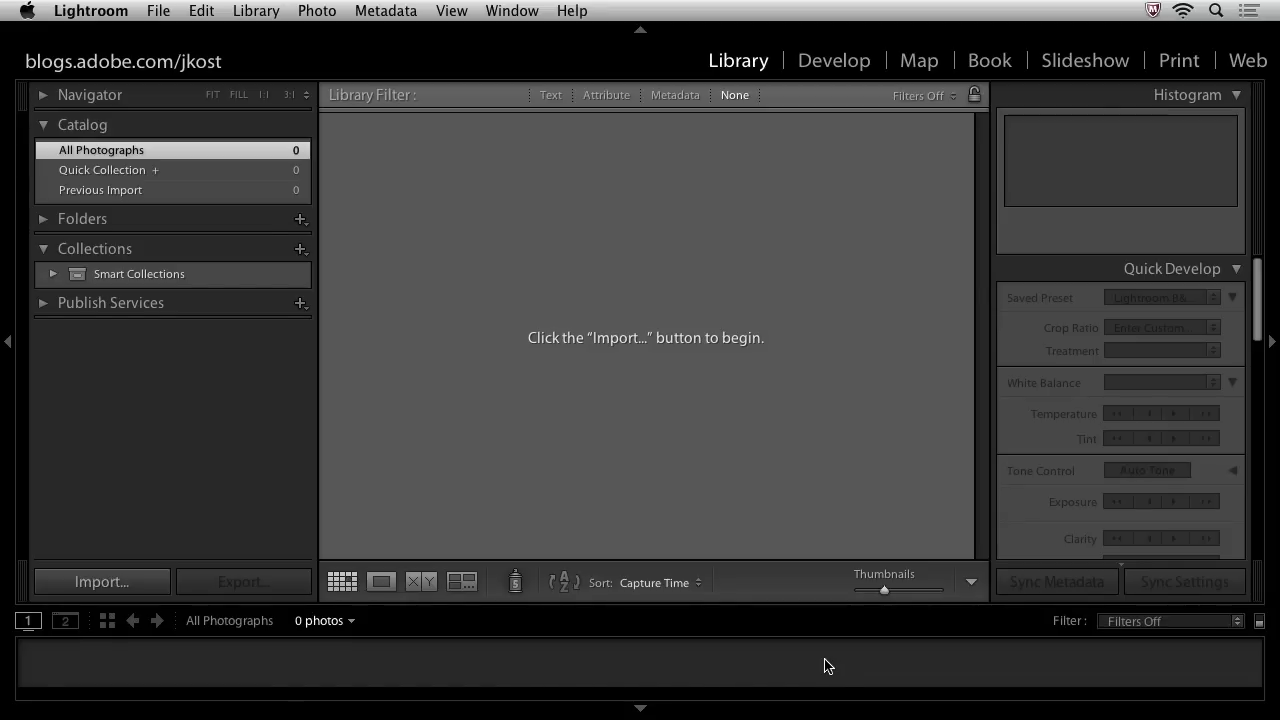
- Open the Import dialog showing the 46 photos on the EOS_DIGITAL card
{"action": "left_click", "coordinate": [131, 587]}
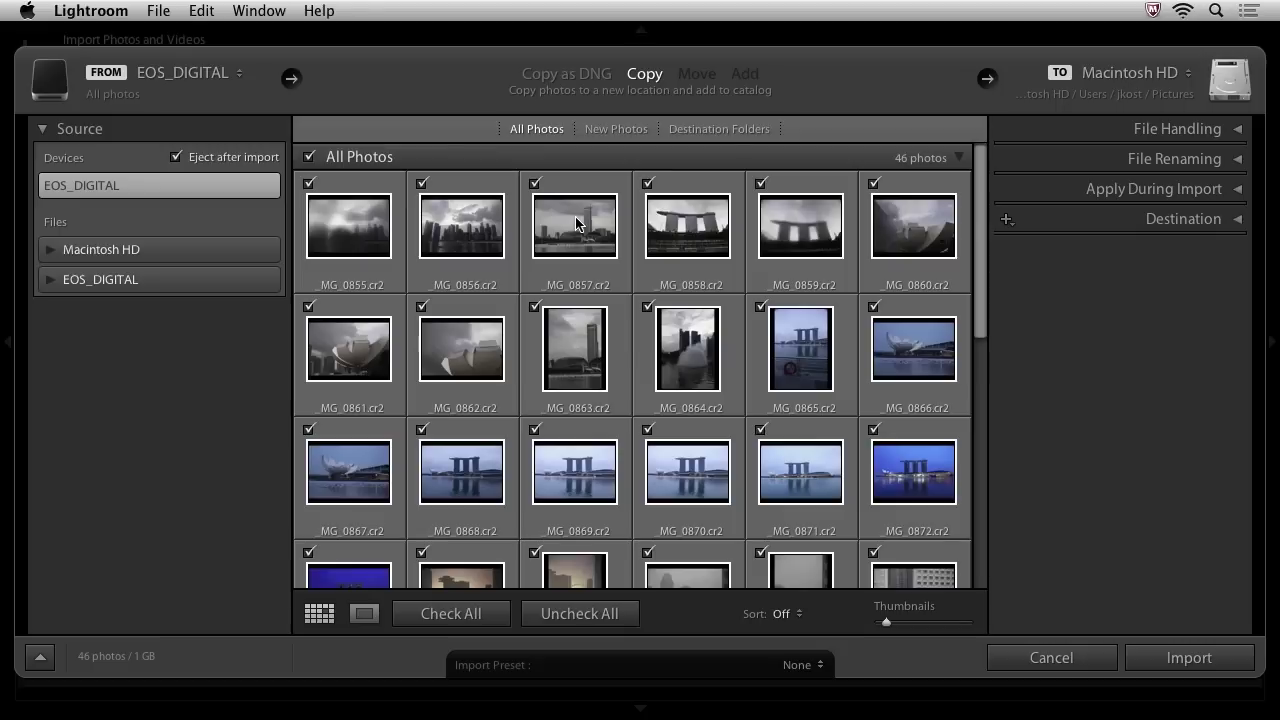
{"action": "mouse_move", "coordinate": [576, 223]}
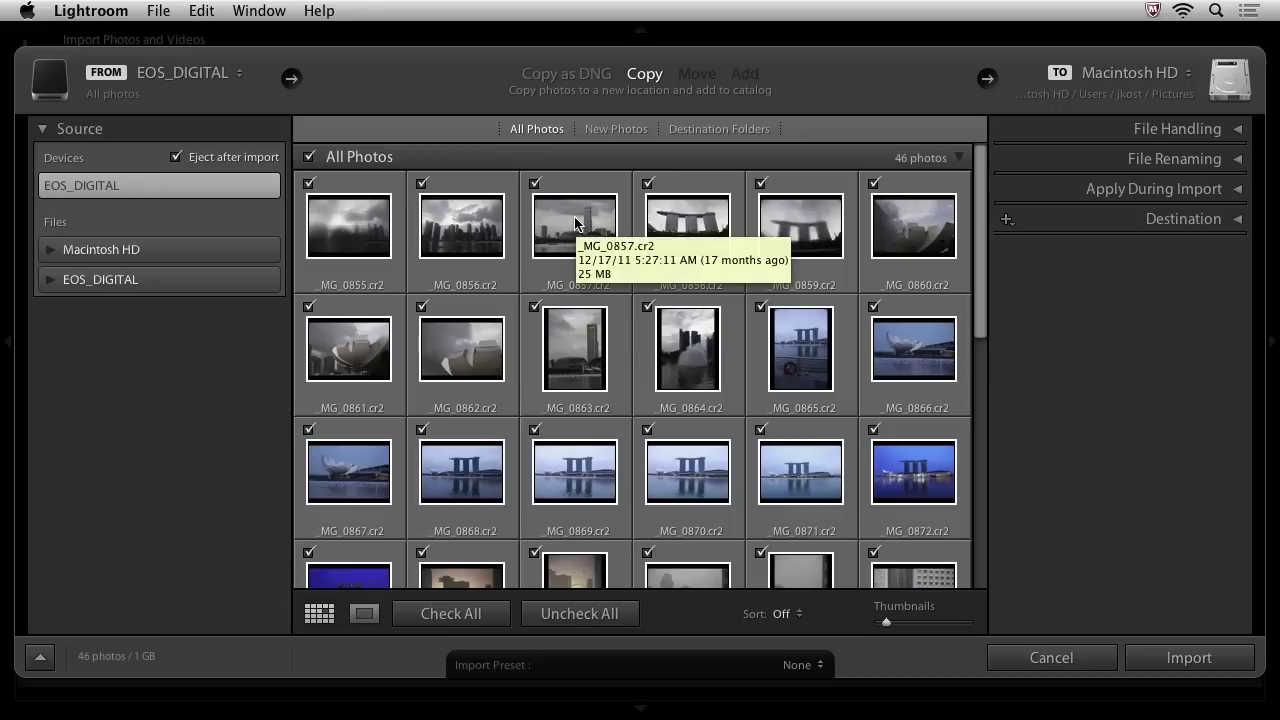
{"action": "left_click_drag", "start_coordinate": [975, 206], "coordinate": [940, 180]}
- Inspect _MG_0857 at 1:1, panning over the dome, struts and trees, then return to Fit
{"action": "double_click", "coordinate": [588, 241]}
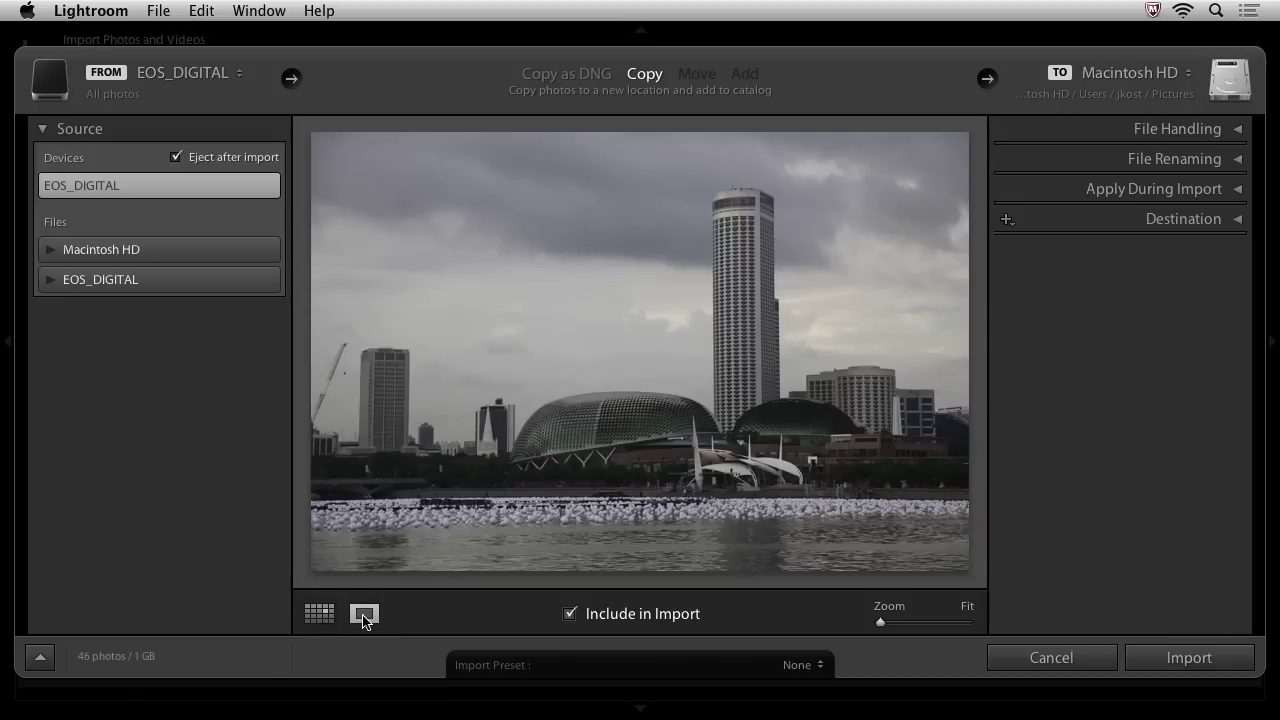
{"action": "left_click", "coordinate": [603, 423]}
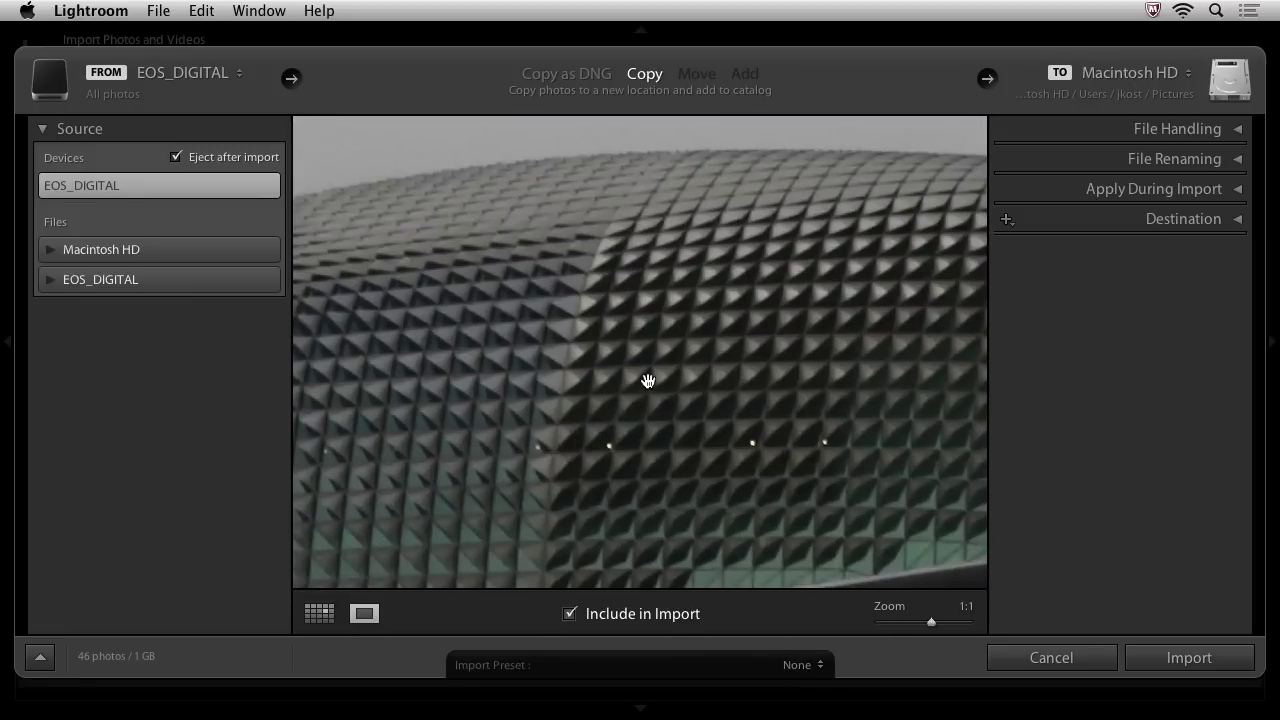
{"action": "left_click_drag", "start_coordinate": [648, 383], "coordinate": [470, 301]}
{"action": "left_click_drag", "start_coordinate": [651, 440], "coordinate": [718, 328]}
{"action": "left_click_drag", "start_coordinate": [543, 431], "coordinate": [923, 374]}
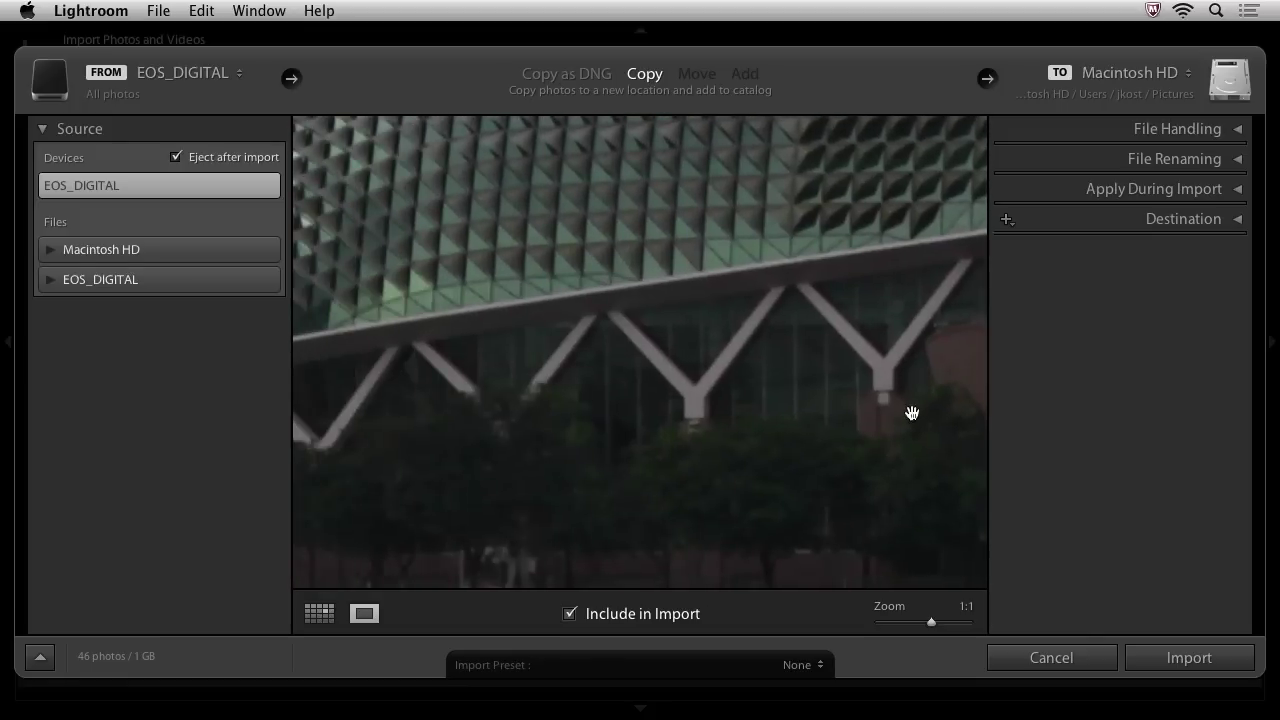
{"action": "left_click", "coordinate": [761, 364]}
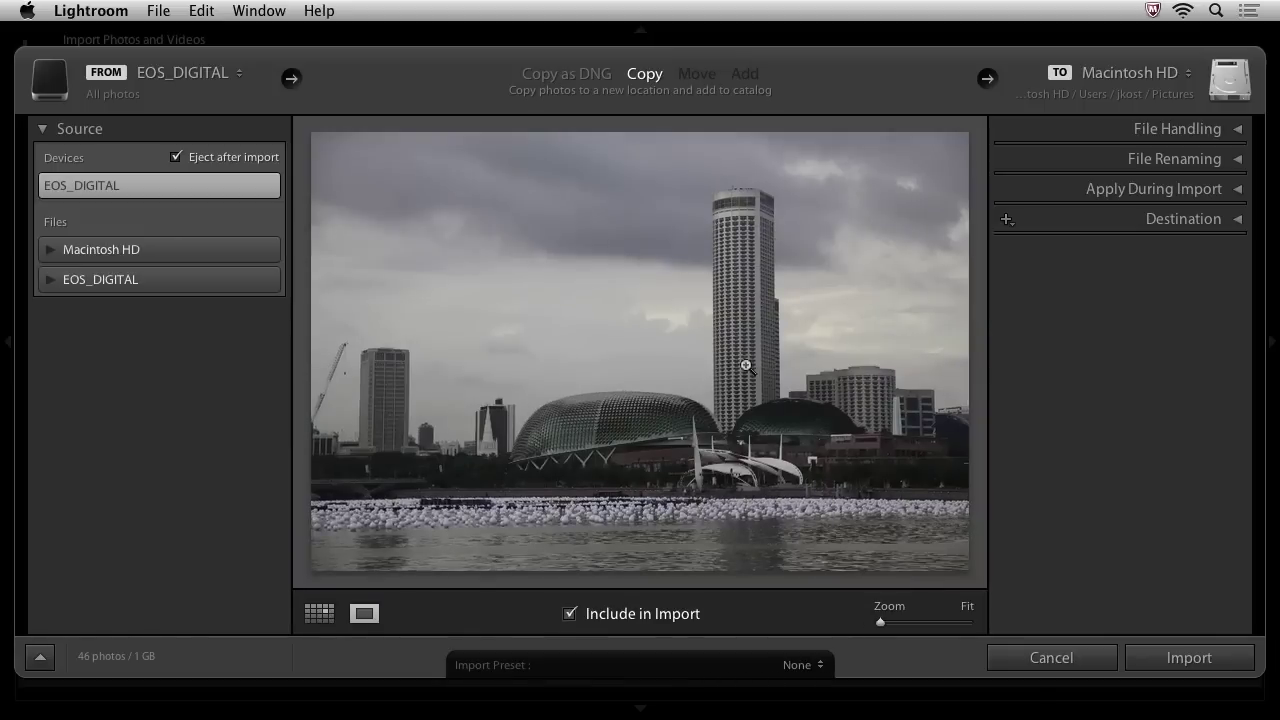
- Uncheck every card photo, then check only _MG_0857 through _MG_0860
{"action": "left_click", "coordinate": [320, 614]}
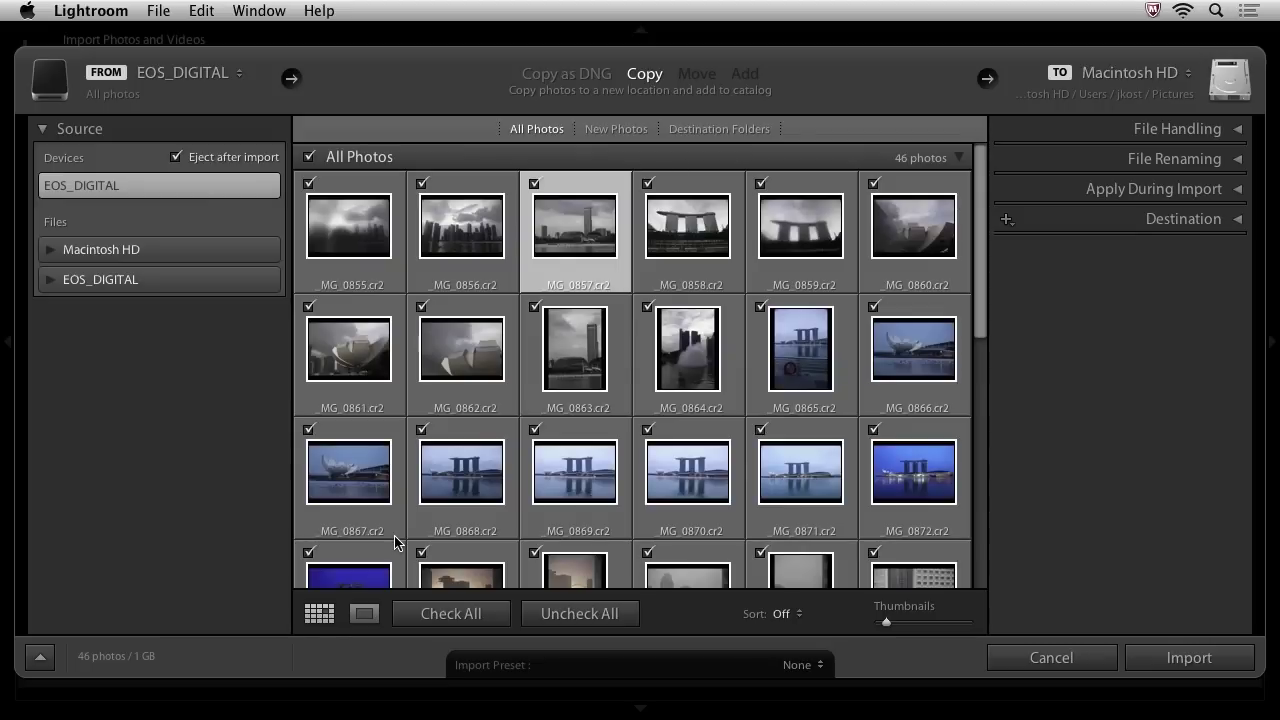
{"action": "left_click", "coordinate": [605, 618]}
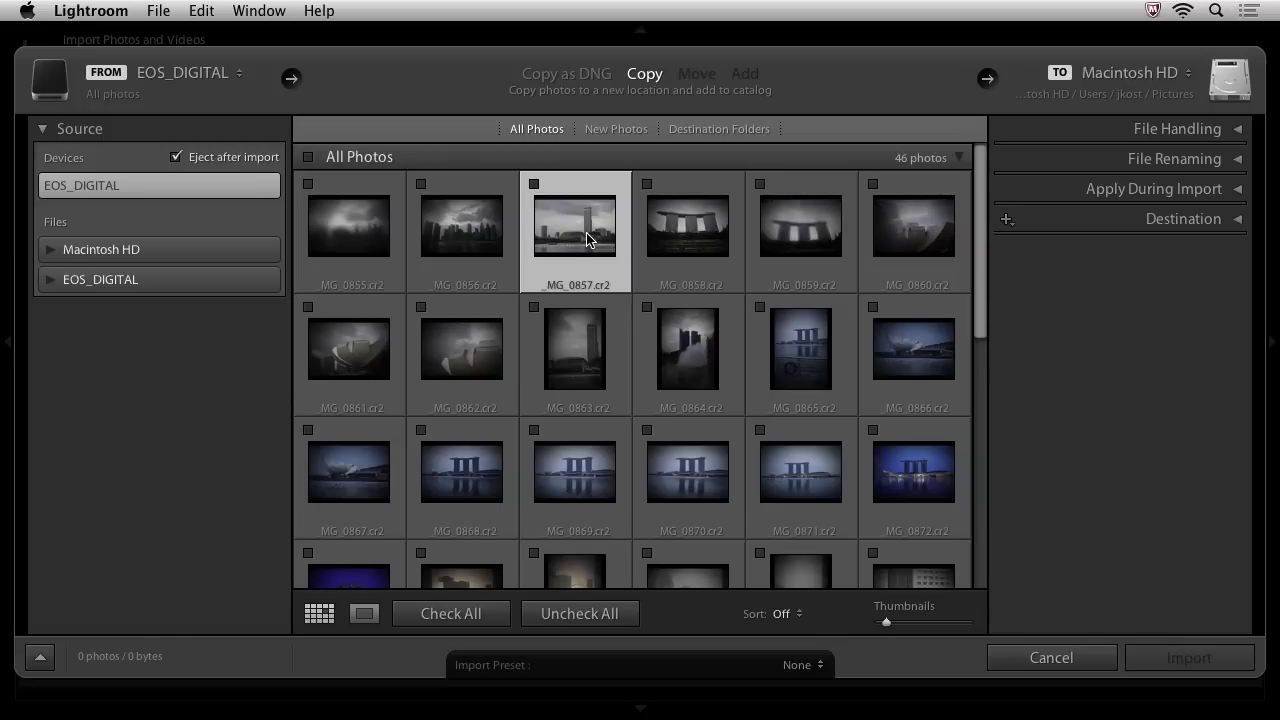
{"action": "left_click", "coordinate": [903, 231], "text": "shift"}
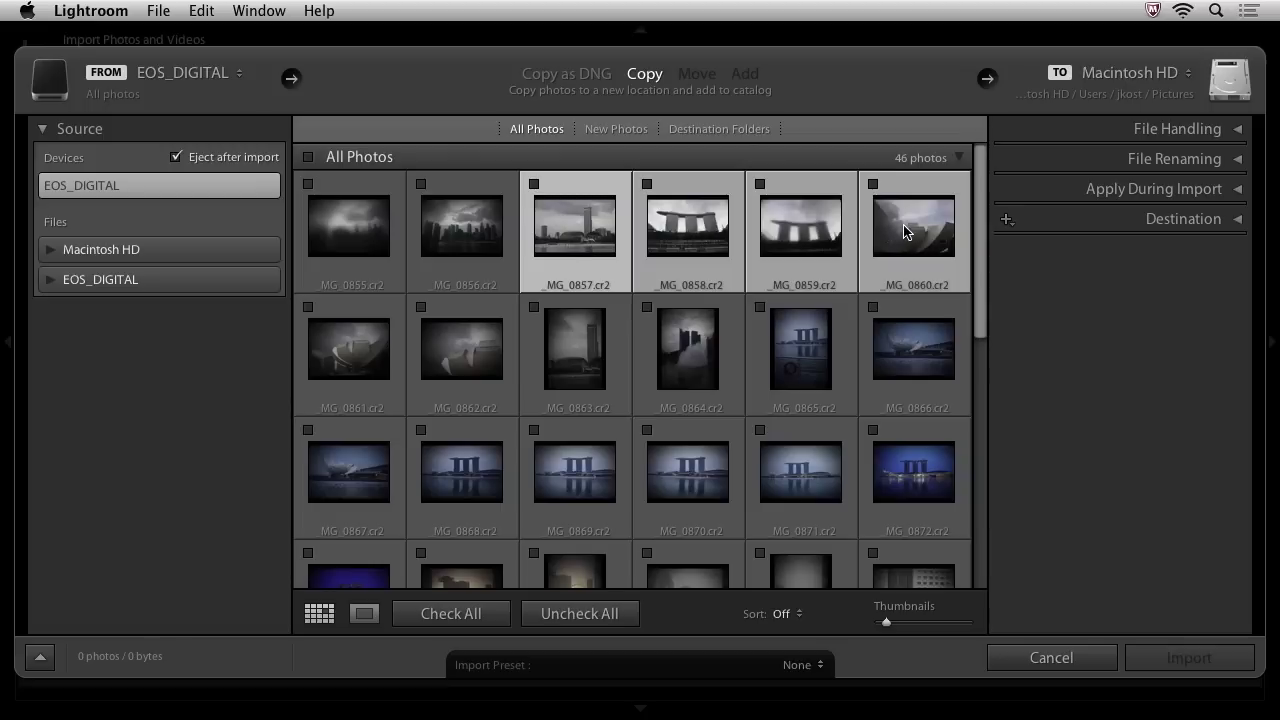
{"action": "left_click", "coordinate": [873, 185]}
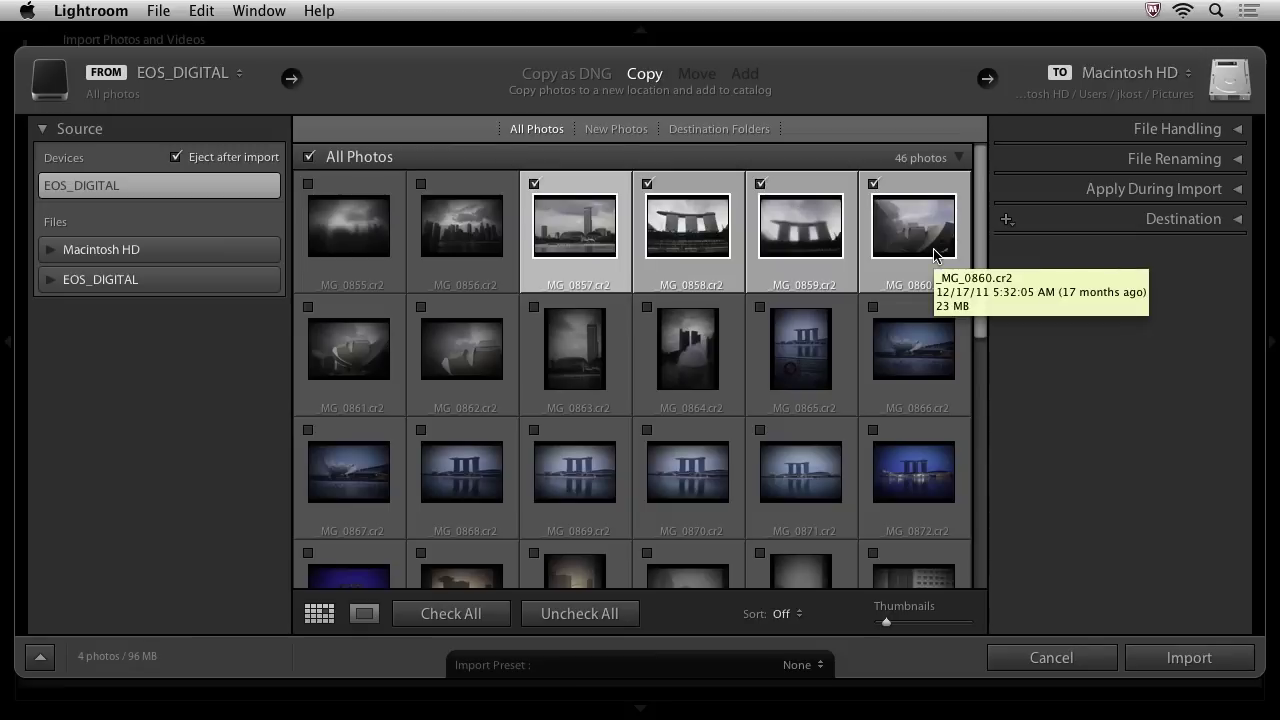
- Check all 46 photos again and enlarge the thumbnails
{"action": "left_click", "coordinate": [450, 614]}
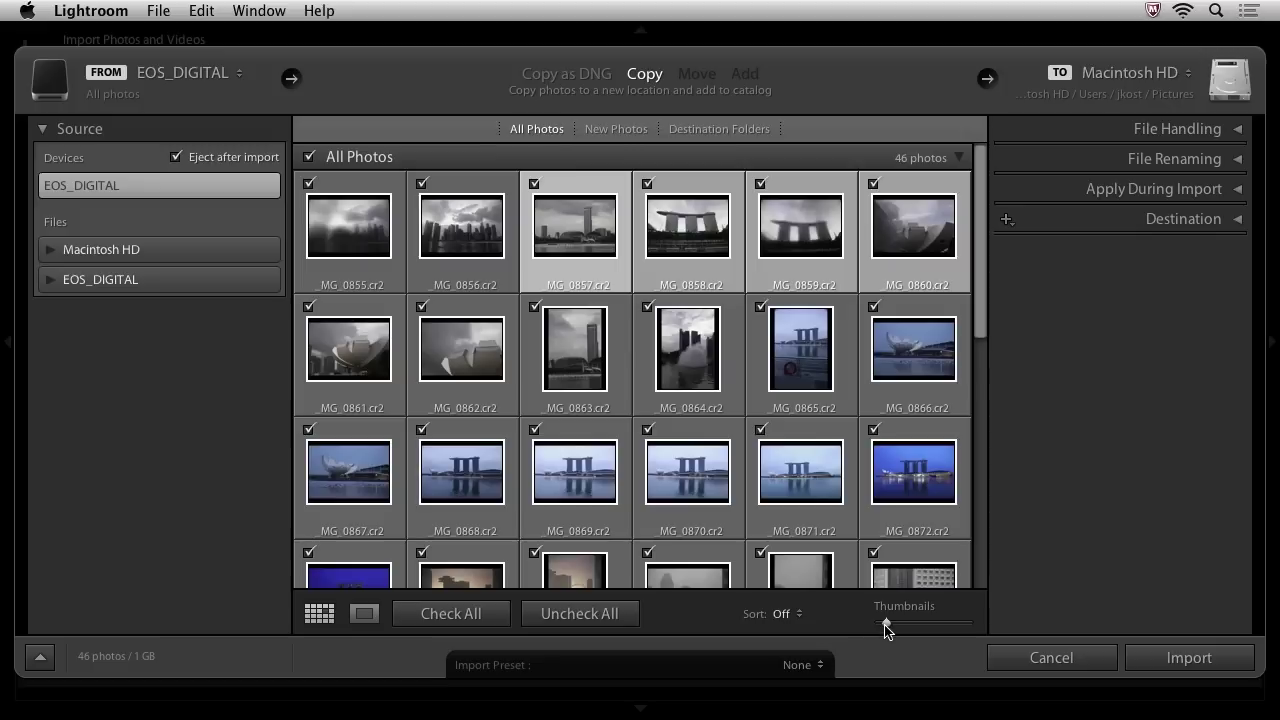
{"action": "left_click_drag", "start_coordinate": [887, 625], "coordinate": [901, 630]}
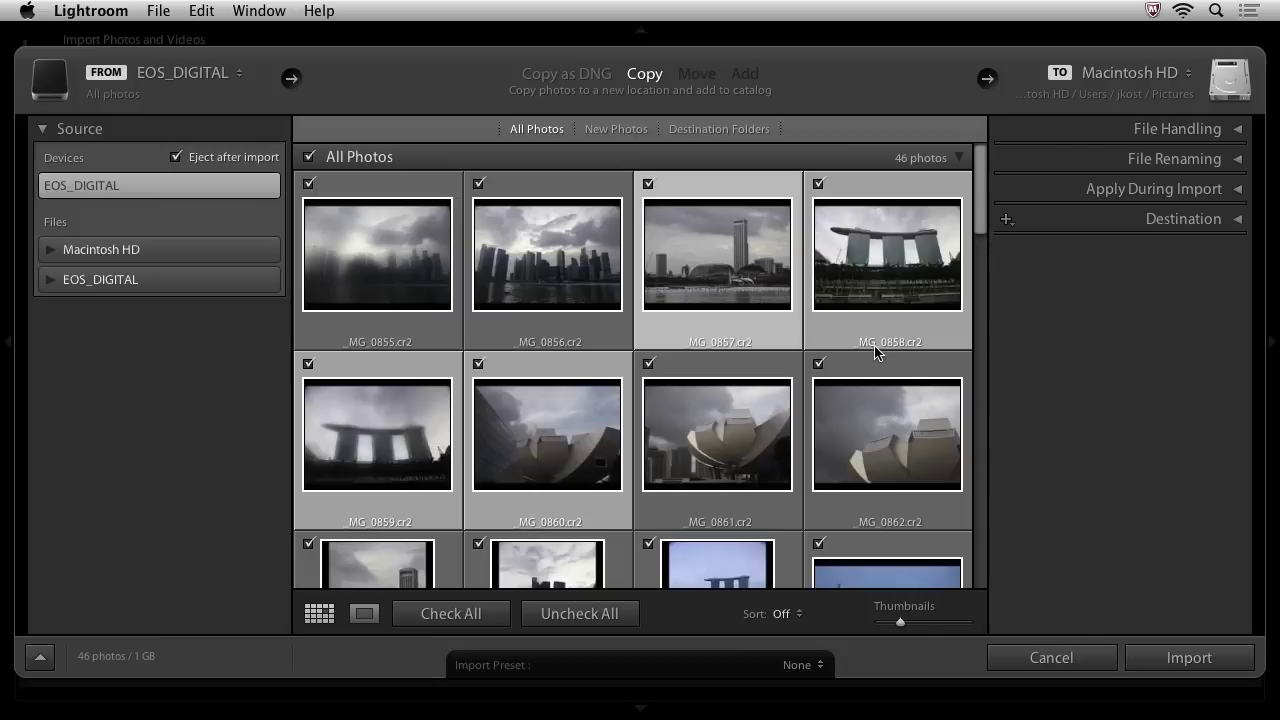
{"action": "mouse_move", "coordinate": [875, 350]}
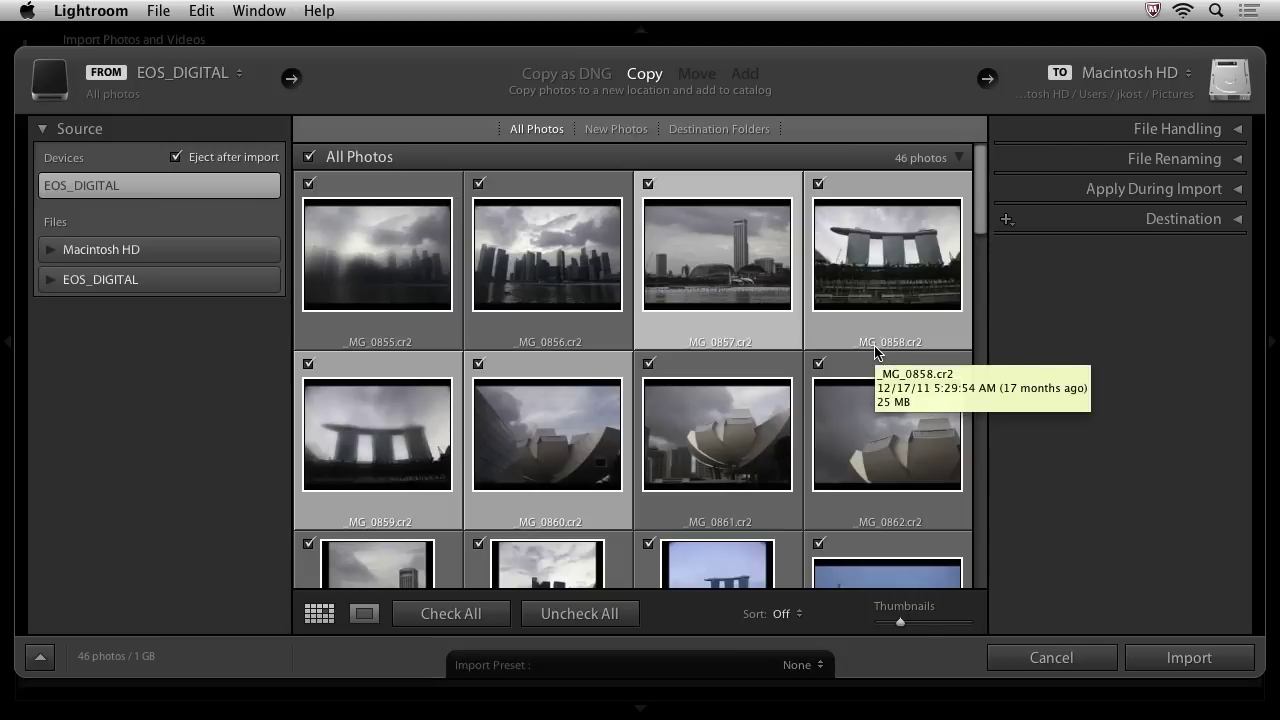
- Under File Handling, leave Build Smart Previews off and enable Don't Import Suspected Duplicates
{"action": "left_click", "coordinate": [1095, 130]}
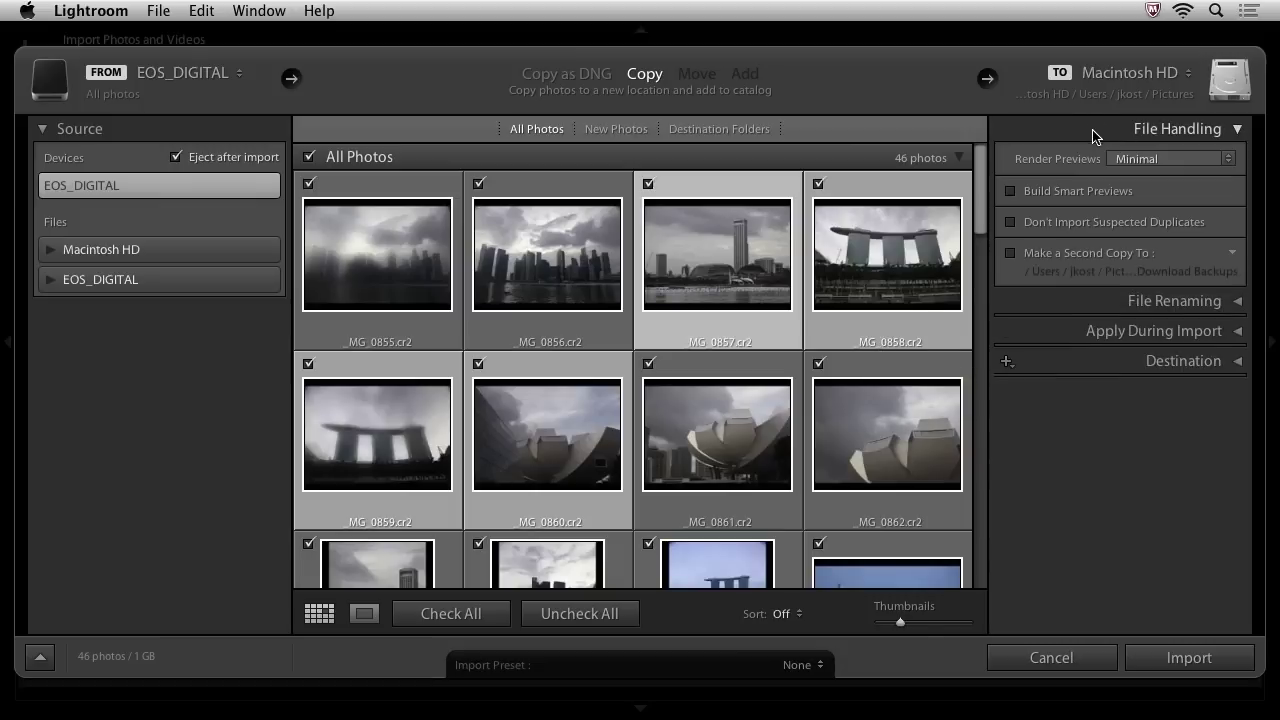
{"action": "left_click", "coordinate": [1097, 195]}
{"action": "left_click", "coordinate": [1082, 194]}
{"action": "left_click", "coordinate": [1070, 234]}
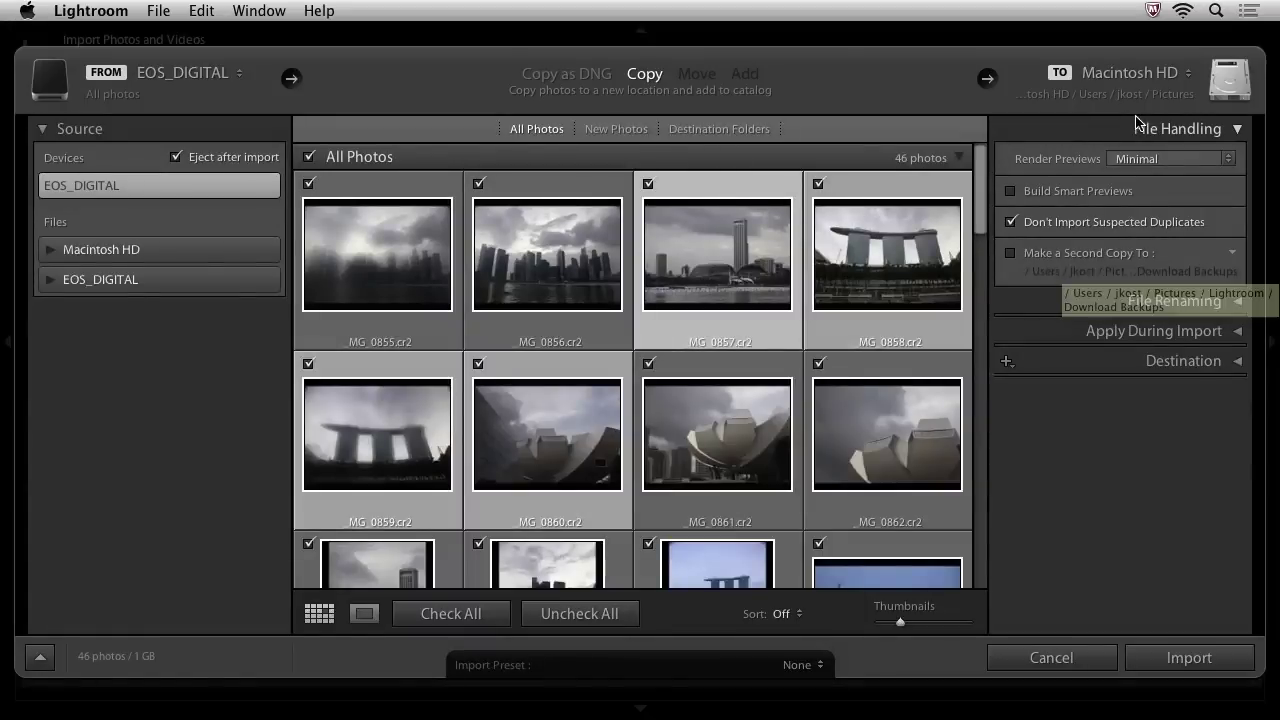
- Set File Renaming to the Custom Name - Sequence template with a surname as Custom Text
{"action": "left_click", "coordinate": [1137, 129]}
{"action": "left_click", "coordinate": [1118, 161]}
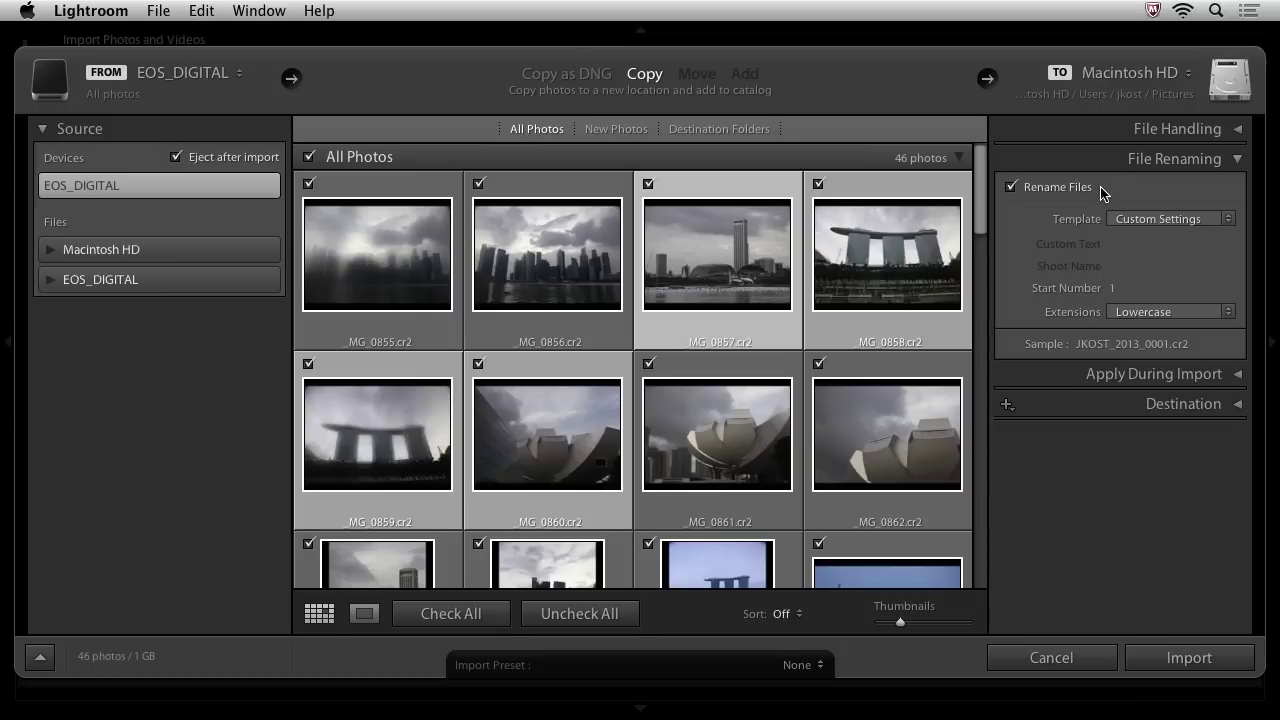
{"action": "left_click", "coordinate": [1229, 219]}
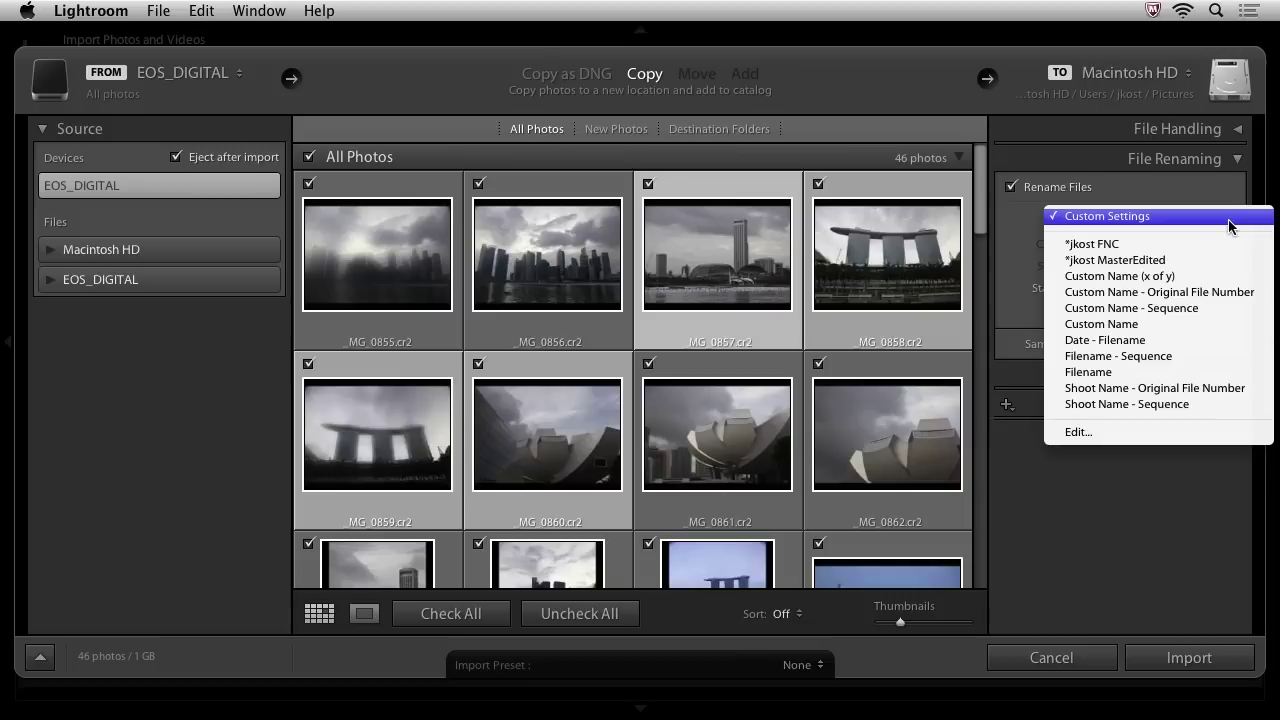
{"action": "left_click", "coordinate": [1195, 308]}
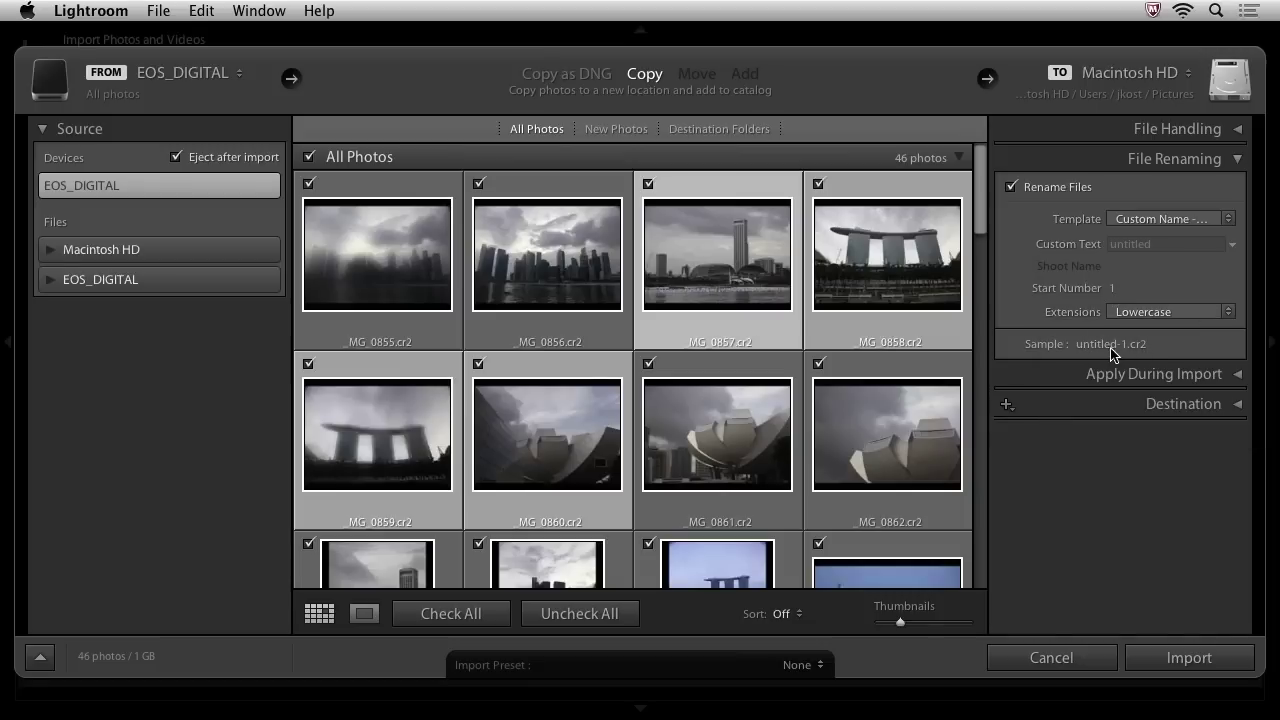
{"action": "left_click", "coordinate": [1134, 244]}
{"action": "type", "text": "Smith"}
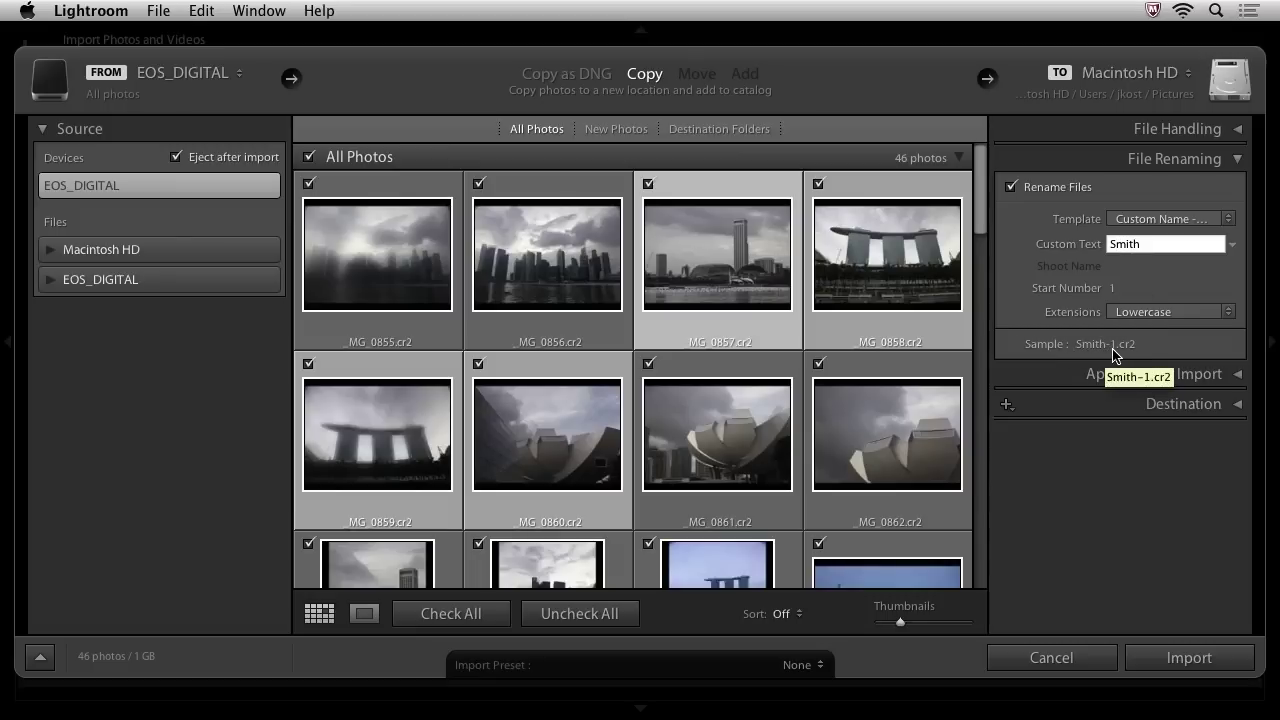
{"action": "left_click", "coordinate": [1227, 220]}
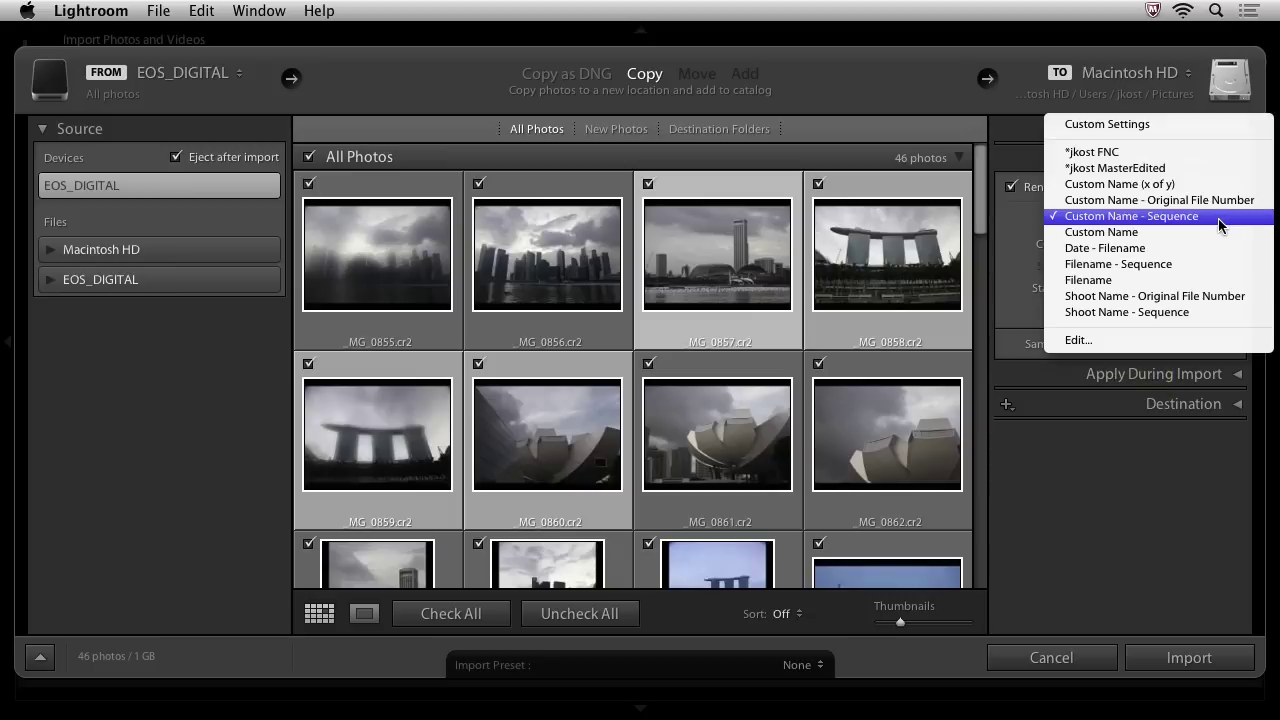
- Replace the filename template with a surname prefix followed by the four-digit year
{"action": "left_click", "coordinate": [1161, 345]}
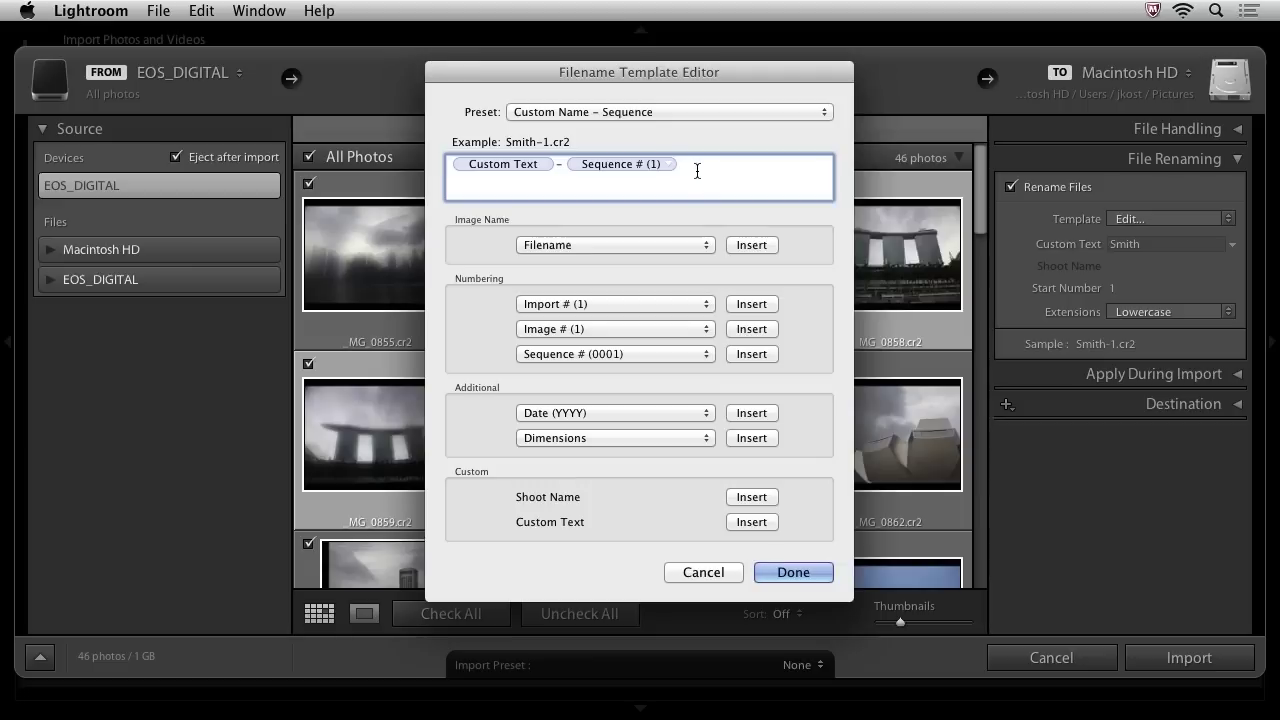
{"action": "key", "text": "BackSpace"}
{"action": "key", "text": "BackSpace"}
{"action": "key", "text": "BackSpace"}
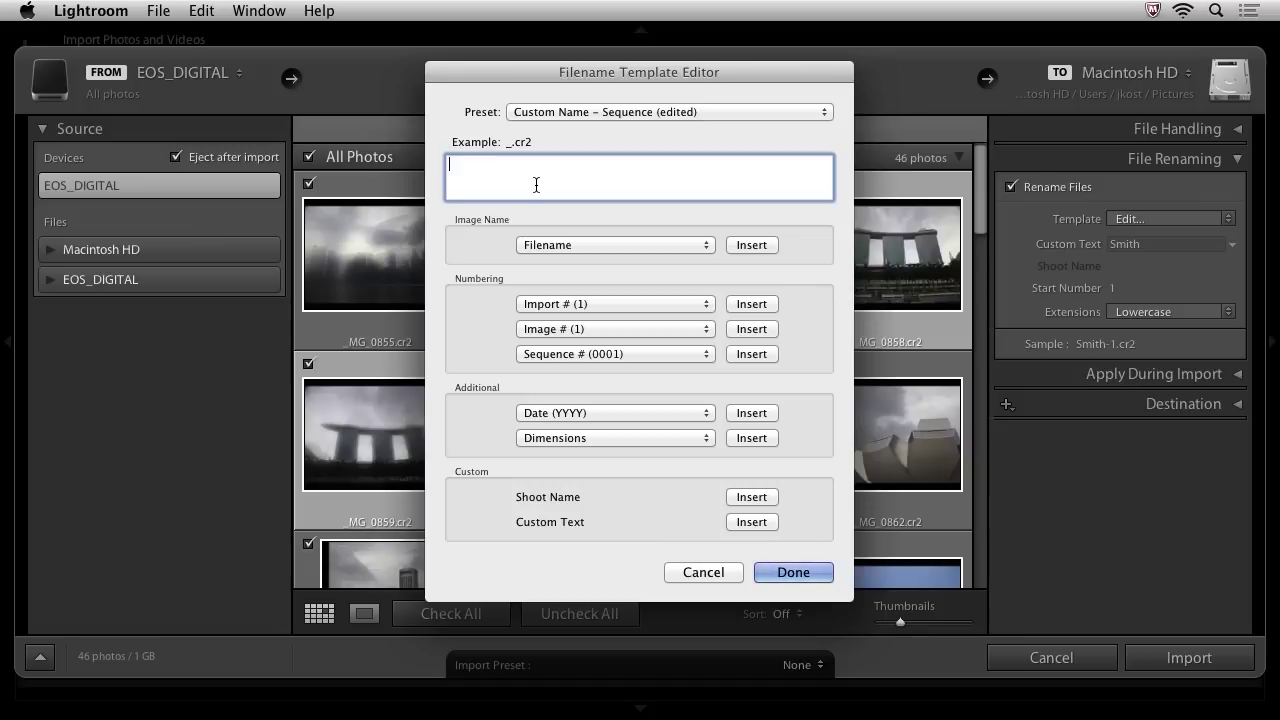
{"action": "type", "text": "Kost_"}
{"action": "left_click", "coordinate": [637, 422]}
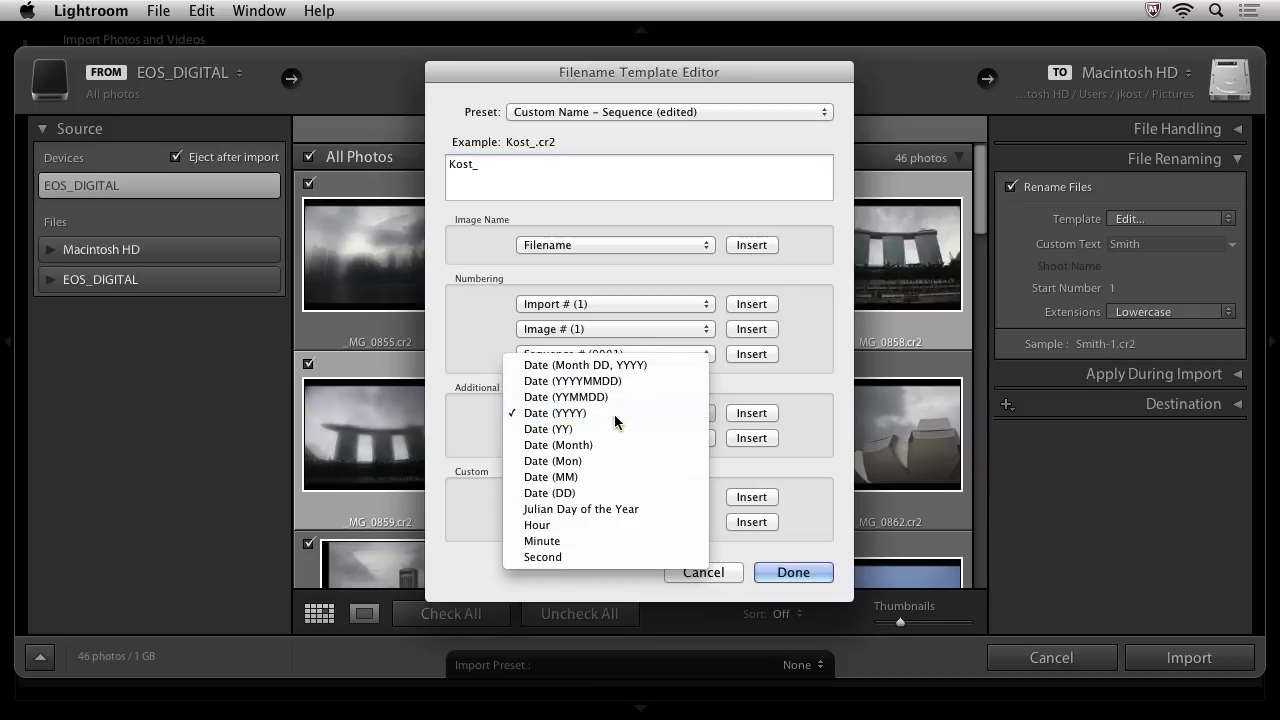
{"action": "left_click", "coordinate": [614, 414]}
{"action": "left_click", "coordinate": [751, 413]}
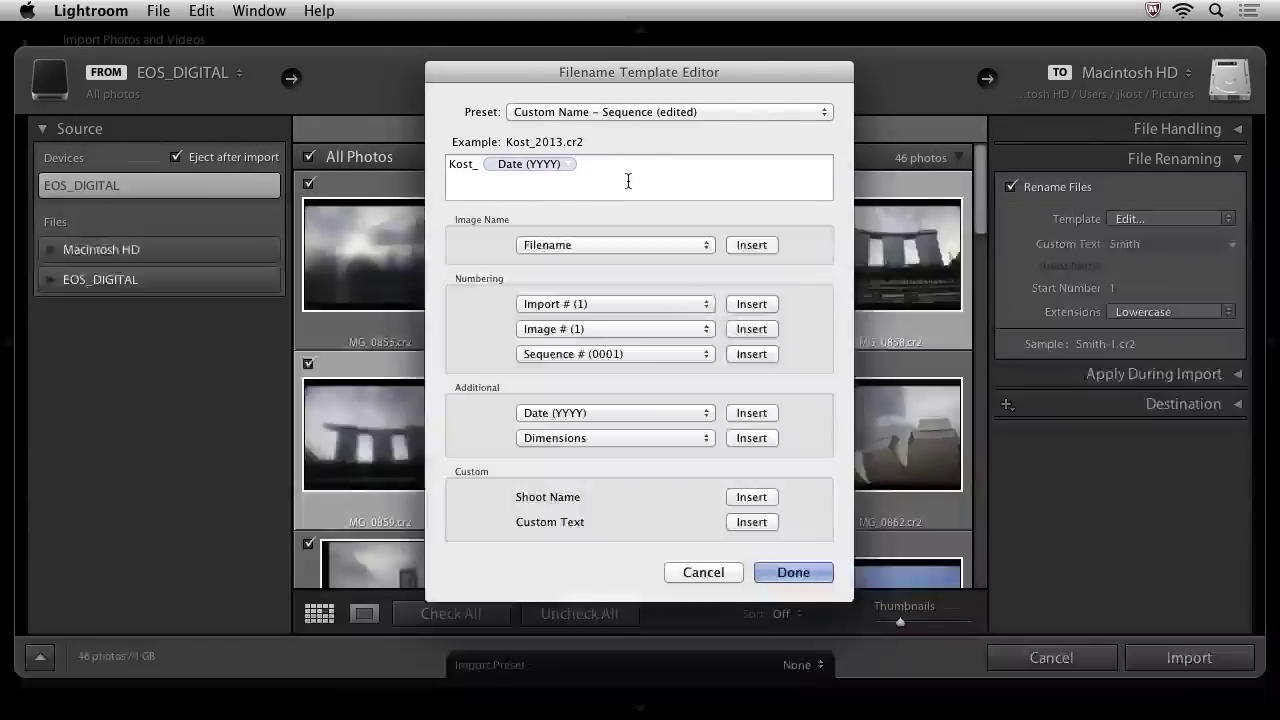
- Add an underscore and a five-digit (00001) sequence number after the year
{"action": "left_click", "coordinate": [628, 181]}
{"action": "type", "text": "_"}
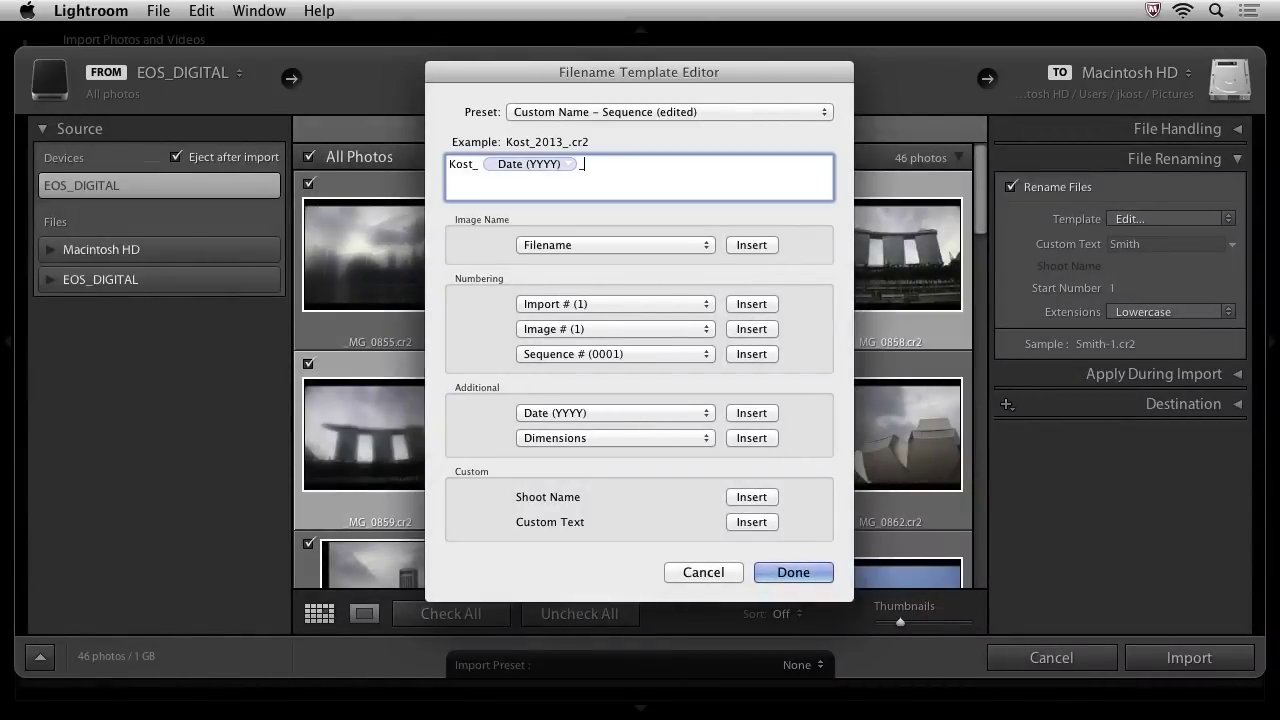
{"action": "left_click", "coordinate": [634, 355]}
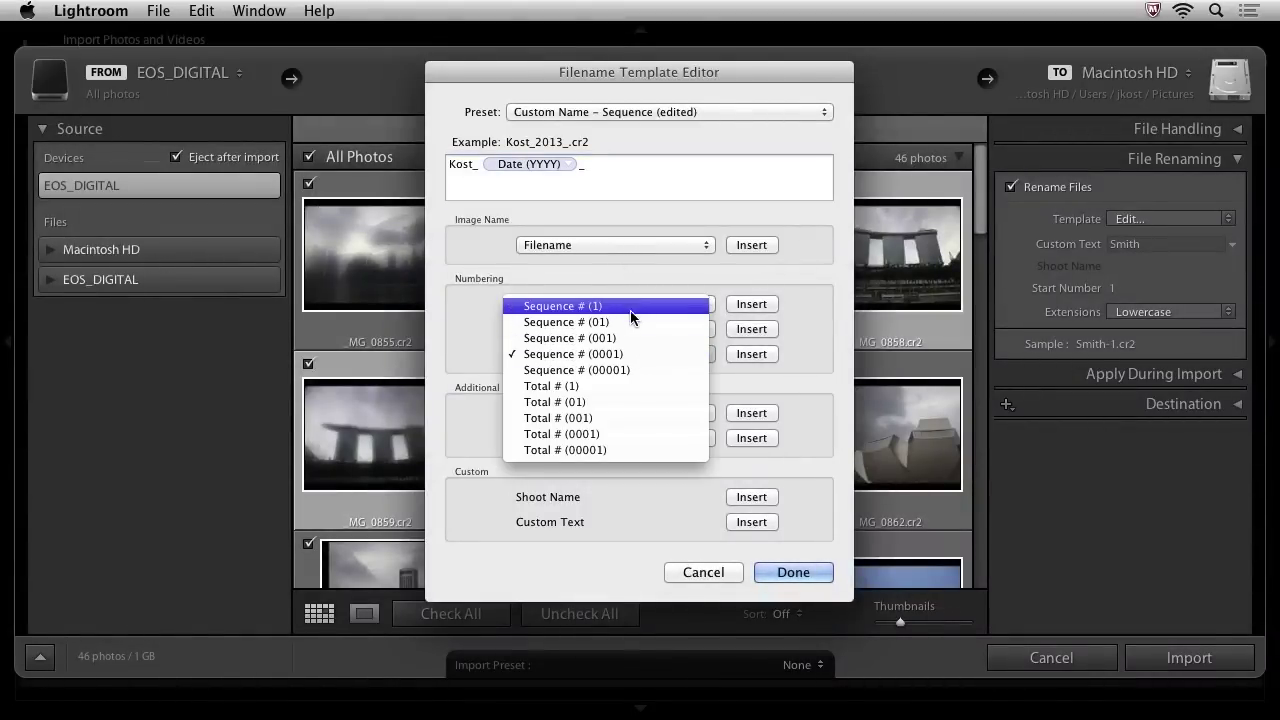
{"action": "left_click", "coordinate": [644, 367]}
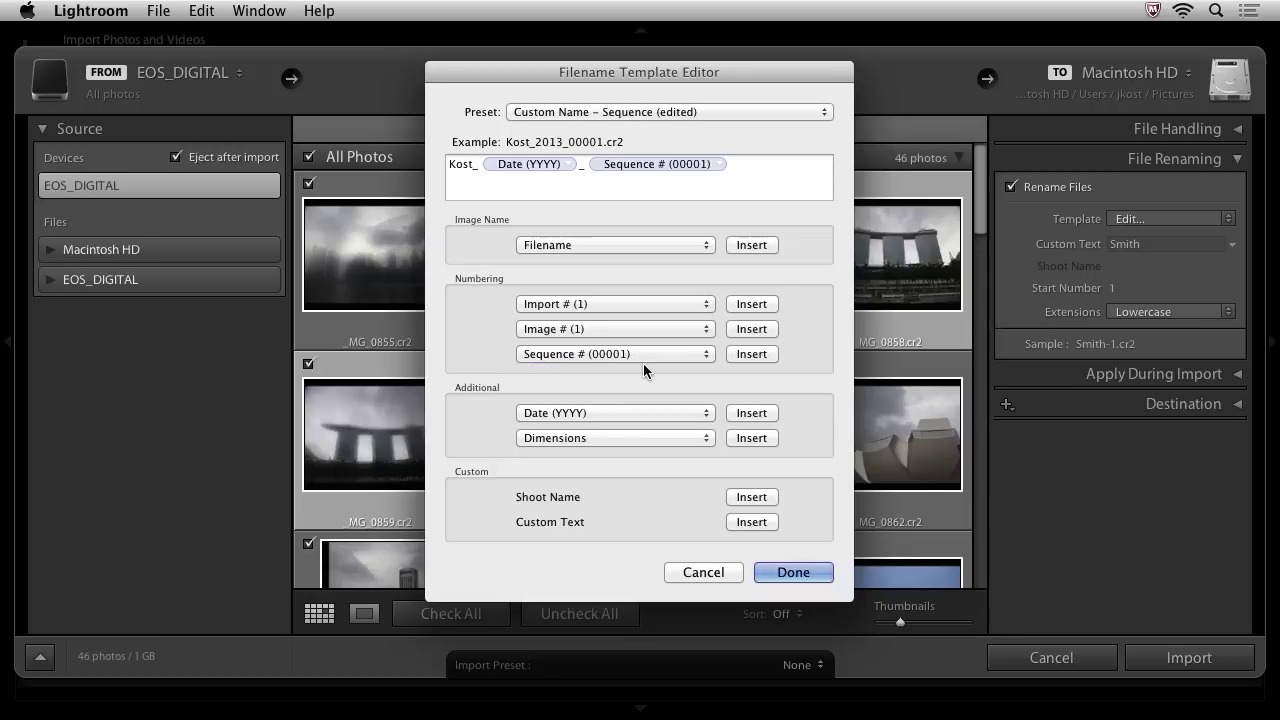
{"action": "left_click", "coordinate": [578, 164]}
{"action": "type", "text": "_"}
- Save the filename template as a new preset named Test
{"action": "left_click", "coordinate": [661, 112]}
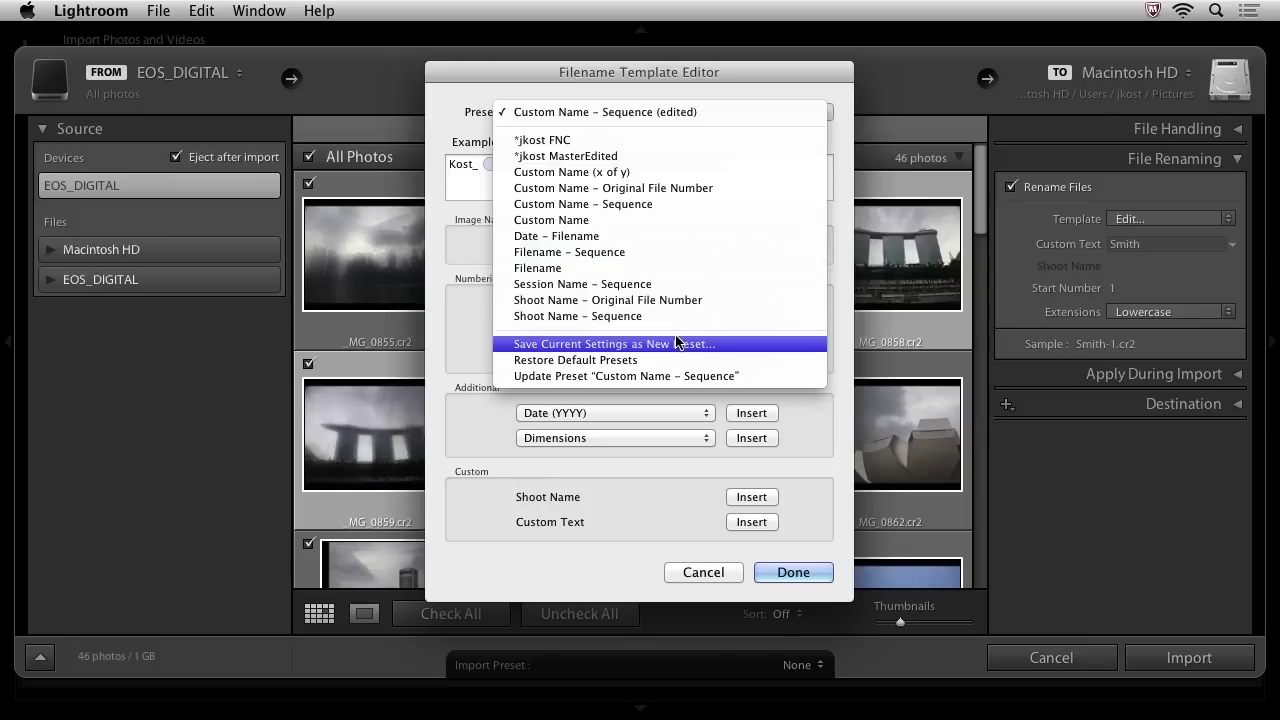
{"action": "left_click", "coordinate": [728, 346]}
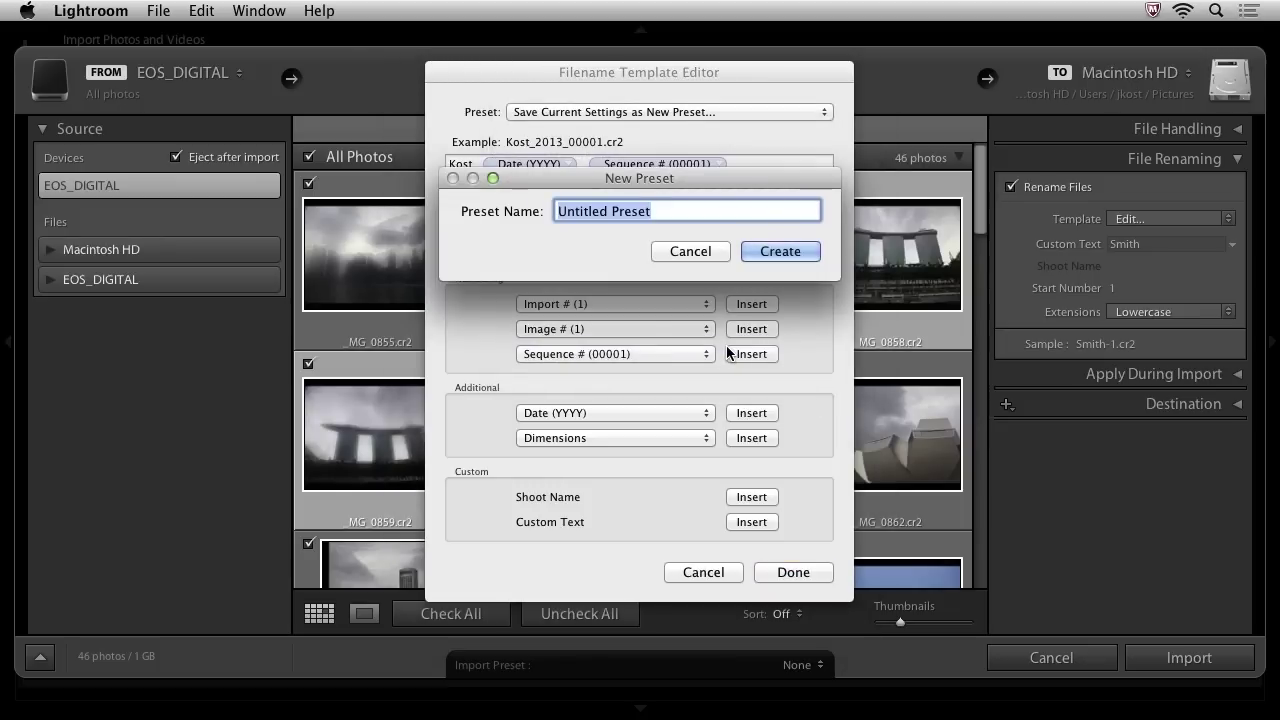
{"action": "type", "text": "Test"}
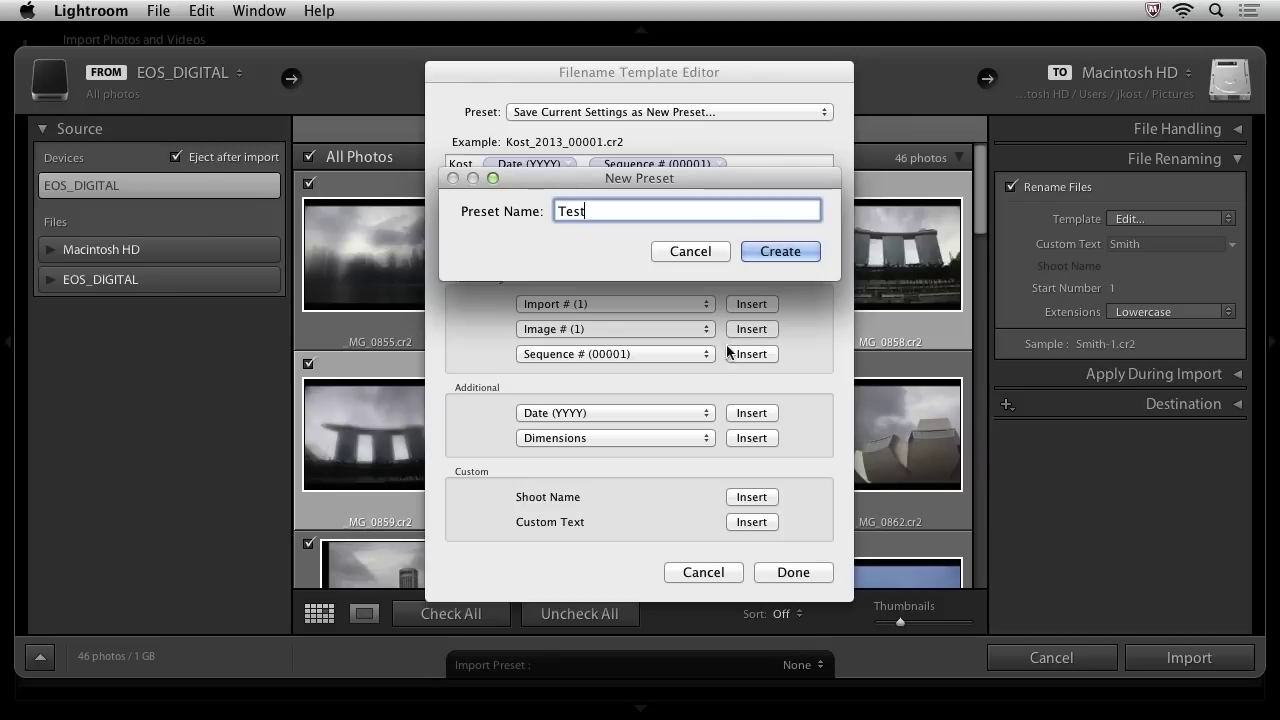
{"action": "left_click", "coordinate": [778, 251]}
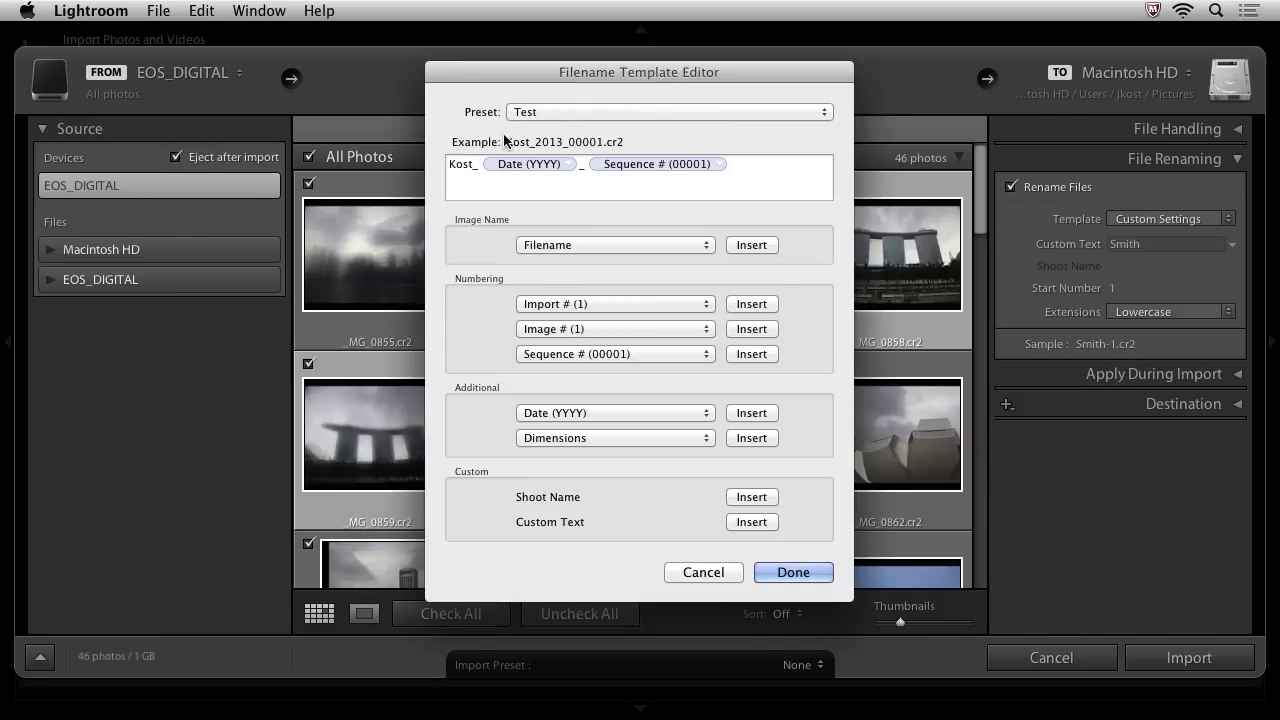
- Close the template editor, restore Custom Name - Sequence, and uncheck Rename Files
{"action": "left_click", "coordinate": [809, 571]}
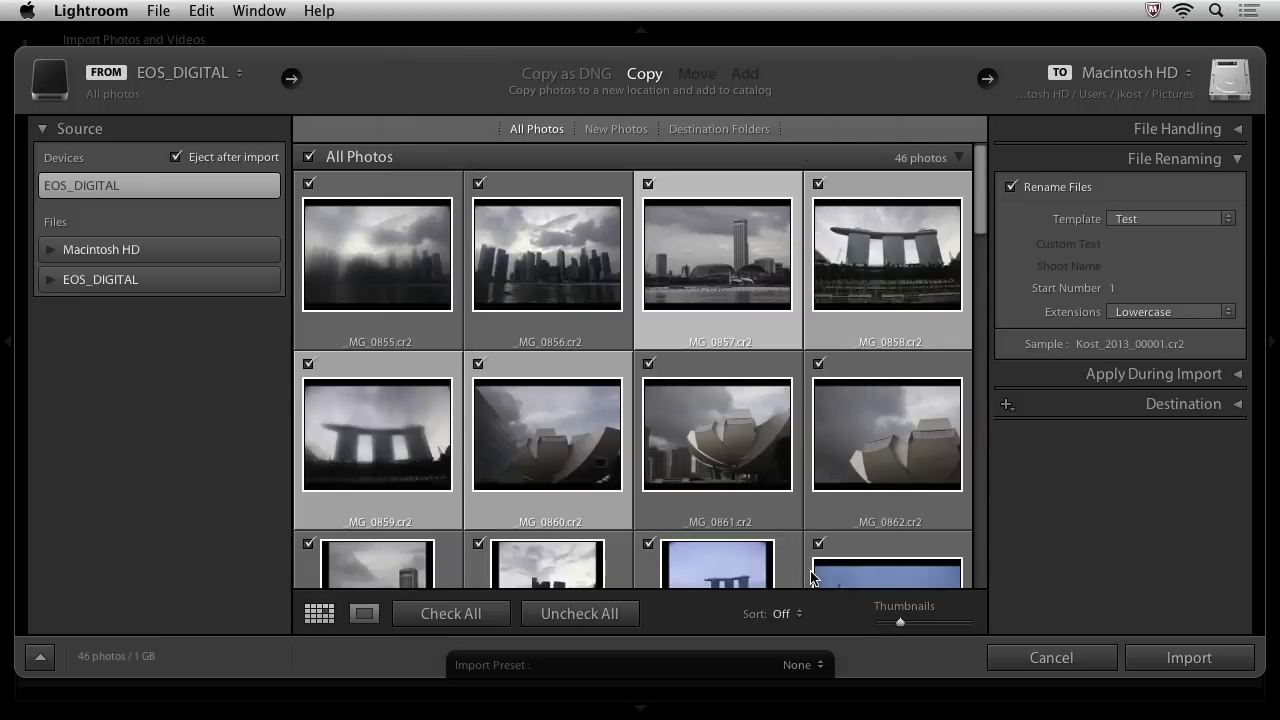
{"action": "left_click", "coordinate": [1214, 221]}
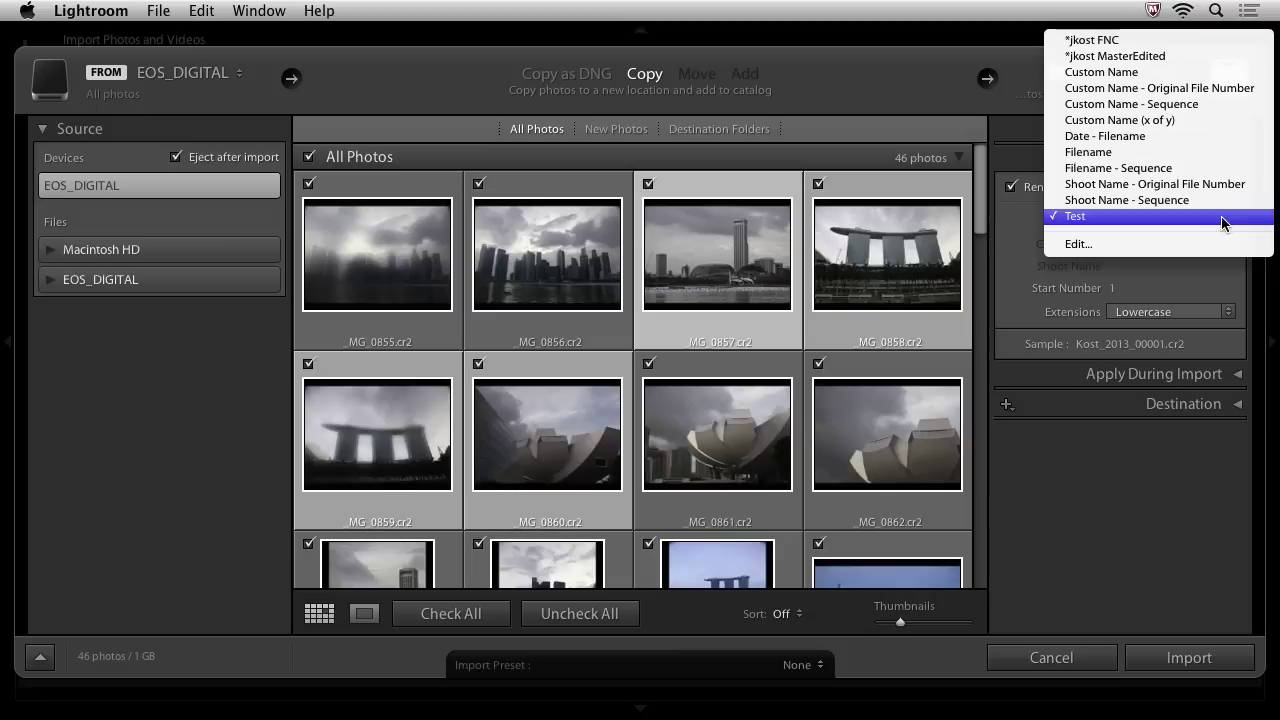
{"action": "left_click", "coordinate": [1205, 104]}
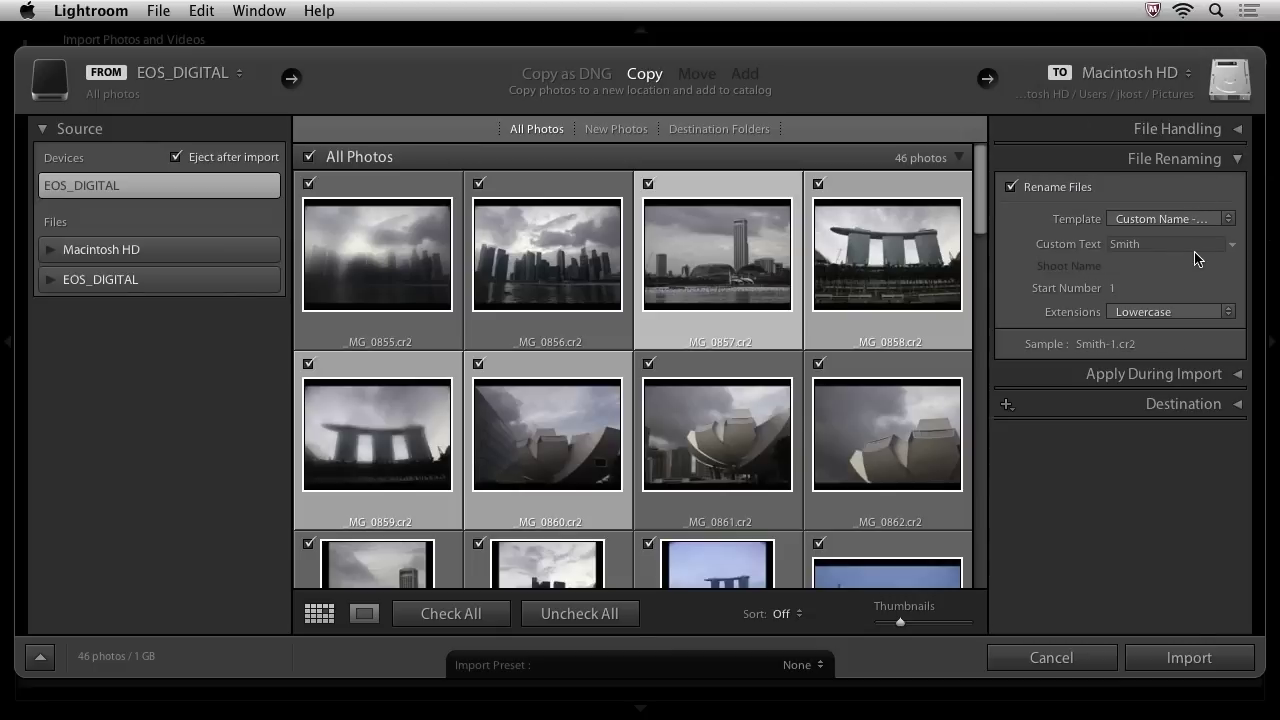
{"action": "left_click", "coordinate": [1055, 190]}
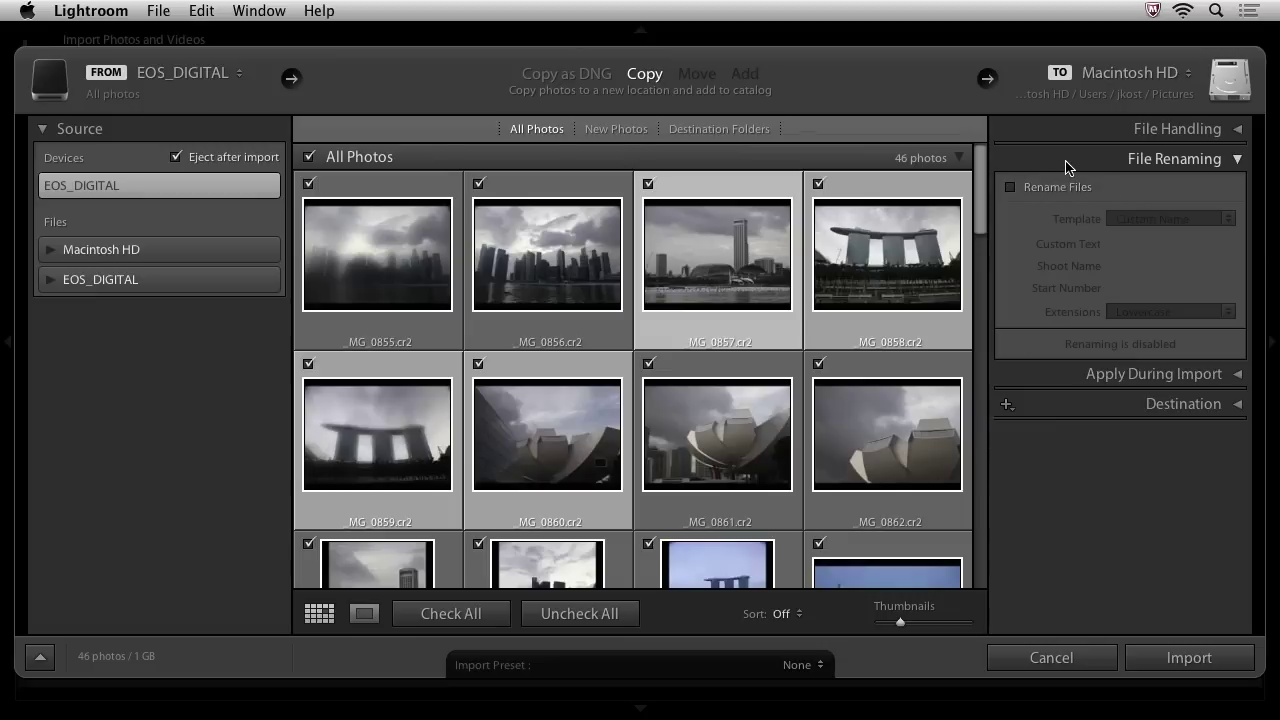
{"action": "left_click", "coordinate": [1067, 163]}
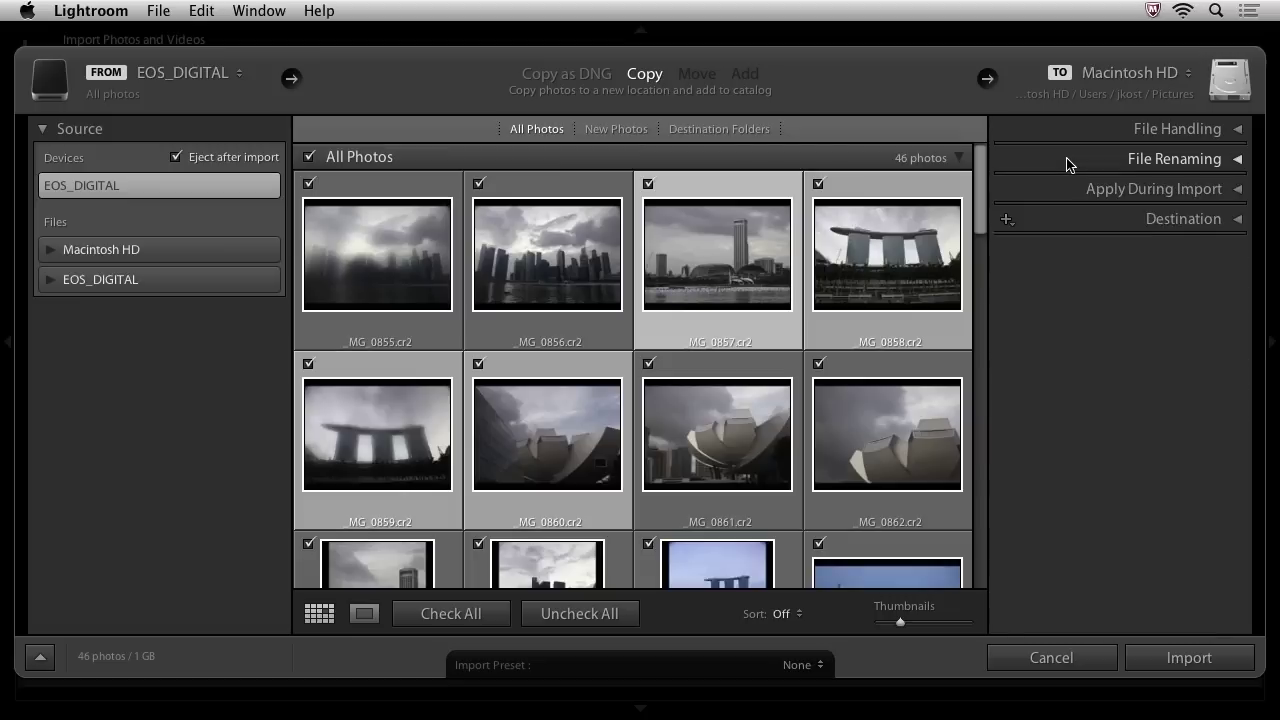
- Under Apply During Import, browse the develop presets and keep Develop Settings at None
{"action": "left_click", "coordinate": [1068, 190]}
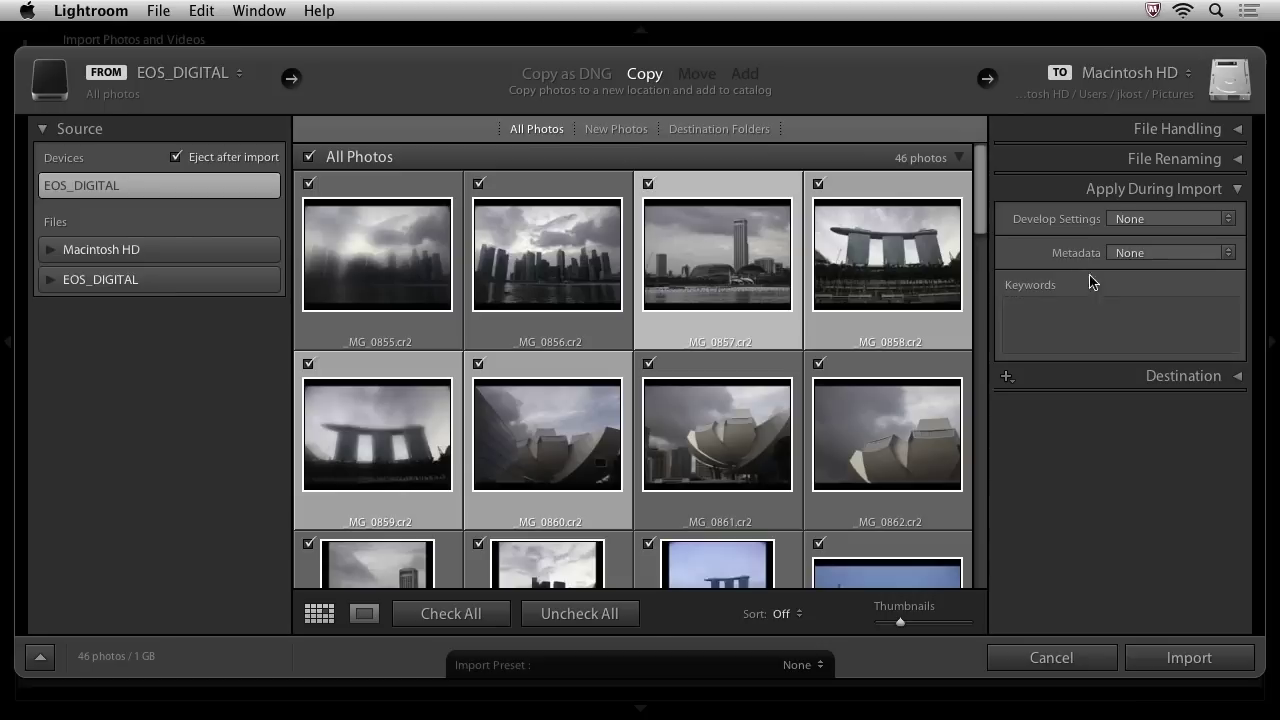
{"action": "left_click", "coordinate": [1226, 220]}
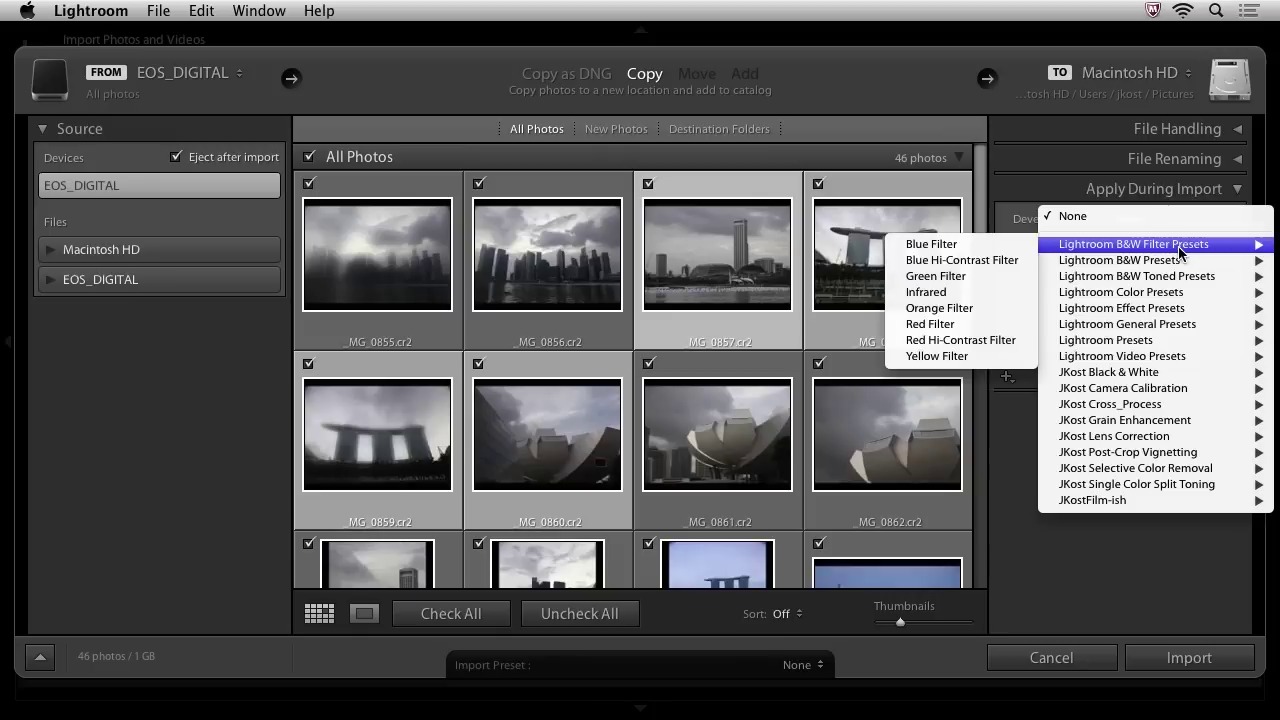
{"action": "mouse_move", "coordinate": [1170, 264]}
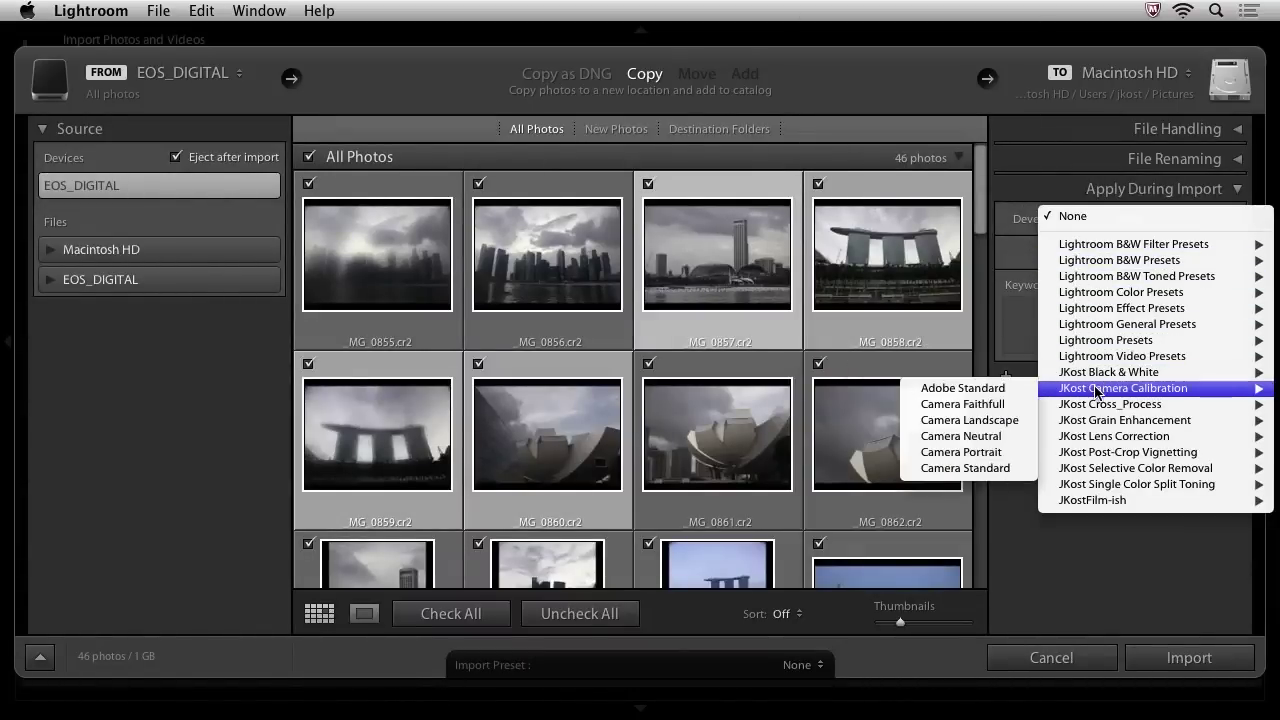
{"action": "mouse_move", "coordinate": [1089, 503]}
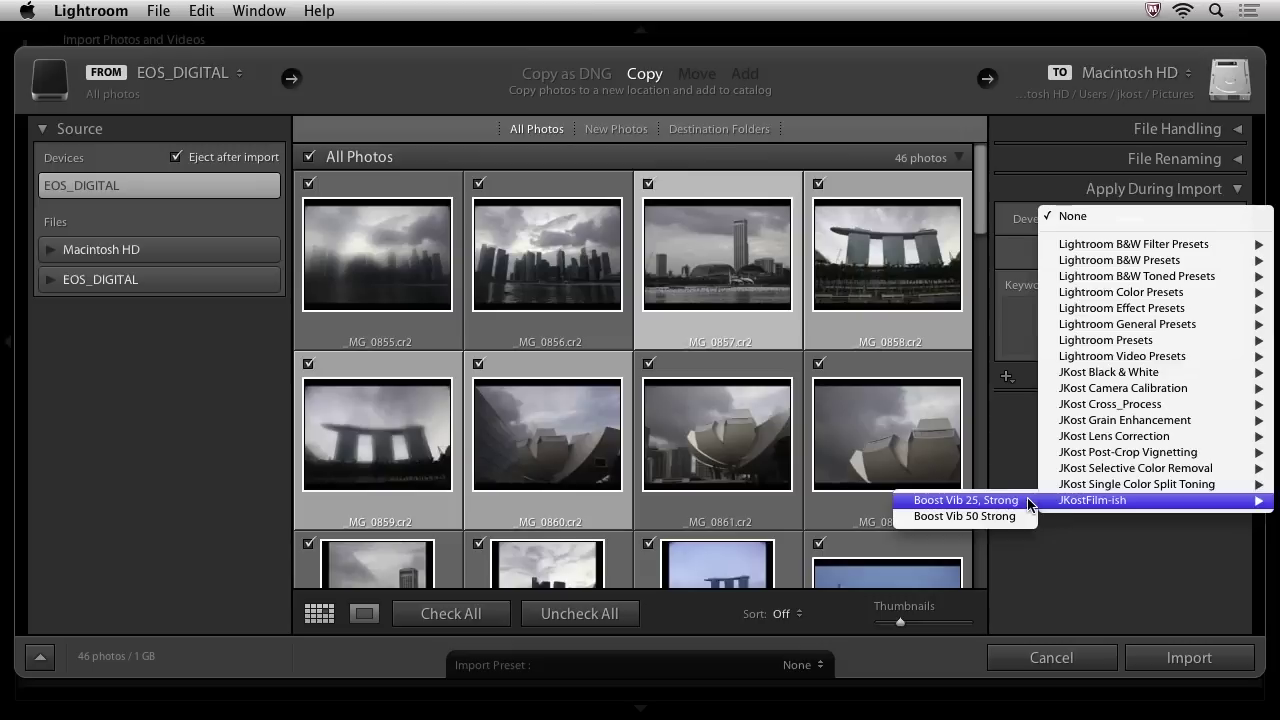
{"action": "left_click", "coordinate": [1044, 217]}
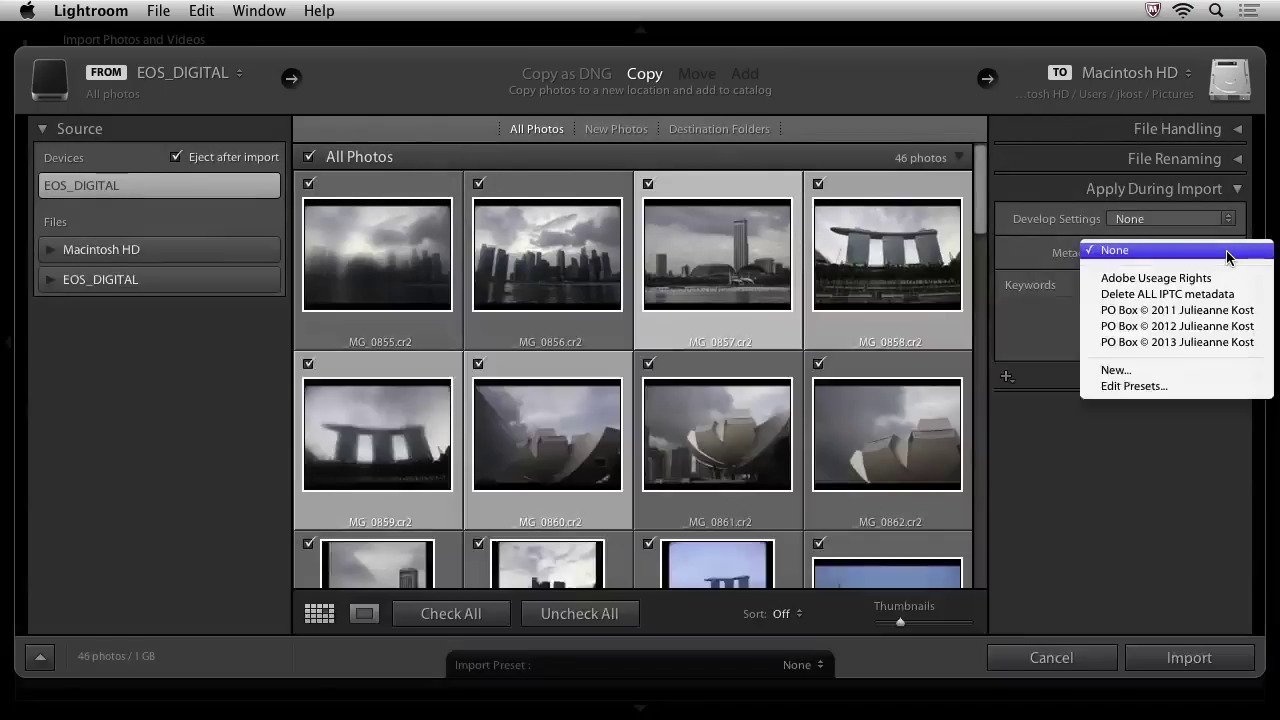
- Start a new metadata preset loaded from the 2013 PO Box copyright preset and review its fields
{"action": "left_click", "coordinate": [1190, 370]}
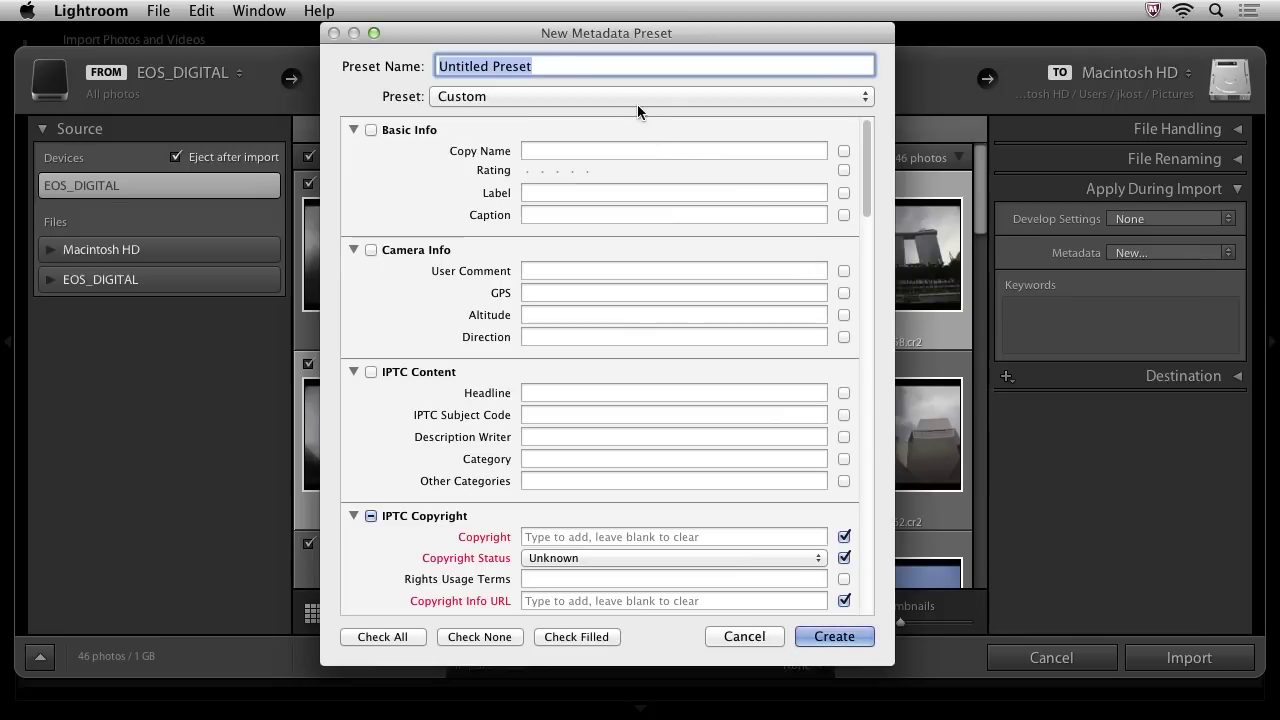
{"action": "left_click", "coordinate": [633, 98]}
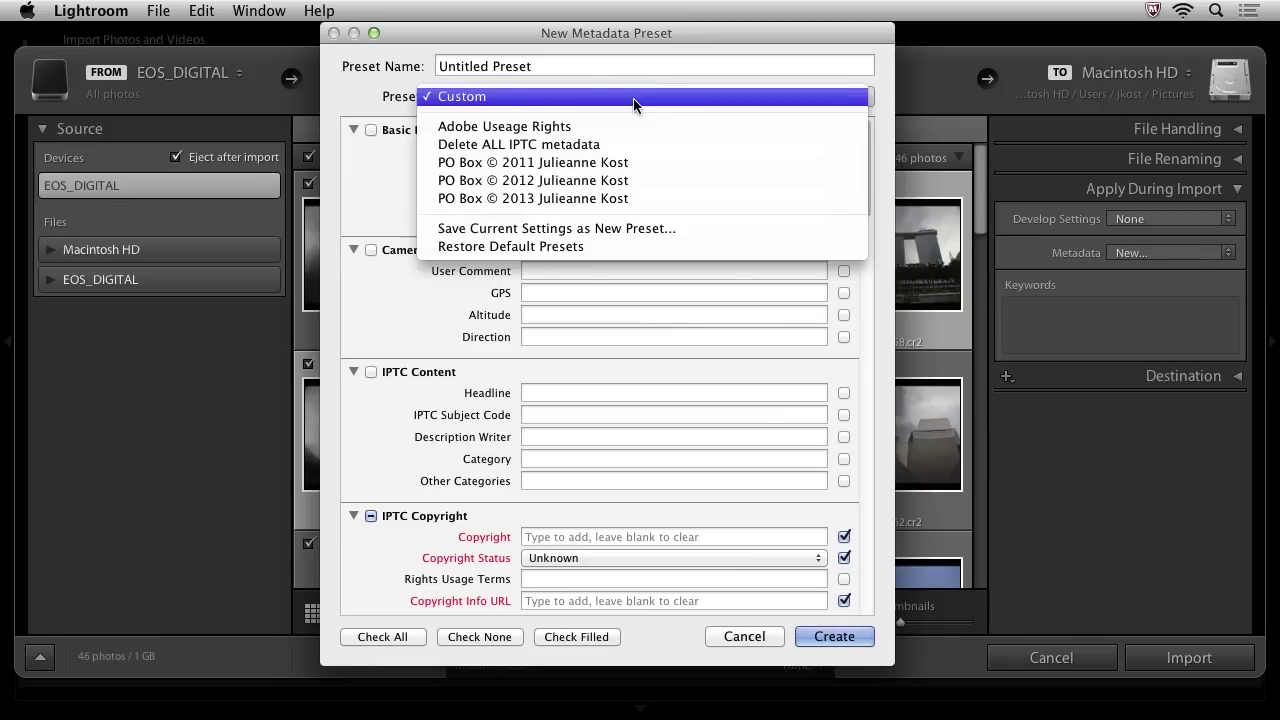
{"action": "left_click", "coordinate": [621, 198]}
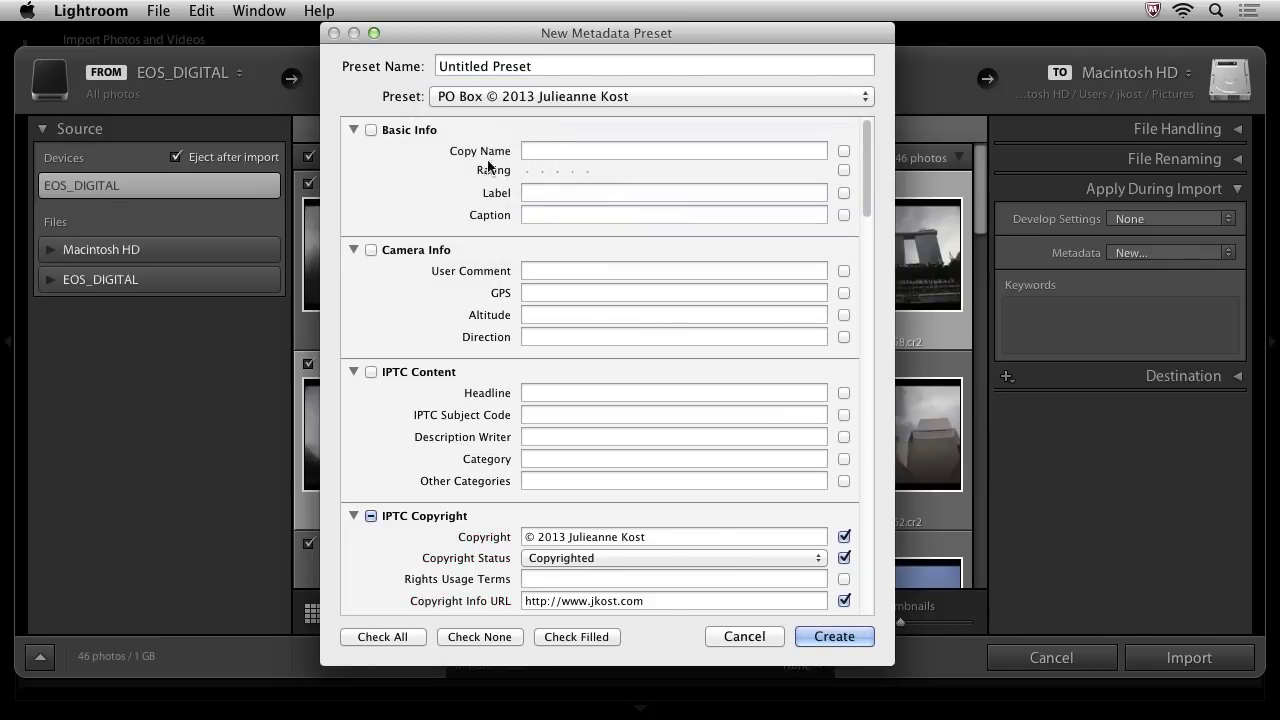
{"action": "scroll", "coordinate": [676, 337], "scroll_direction": "down", "scroll_amount": 3}
{"action": "scroll", "coordinate": [676, 339], "scroll_direction": "down", "scroll_amount": 9}
{"action": "scroll", "coordinate": [674, 342], "scroll_direction": "down", "scroll_amount": 9}
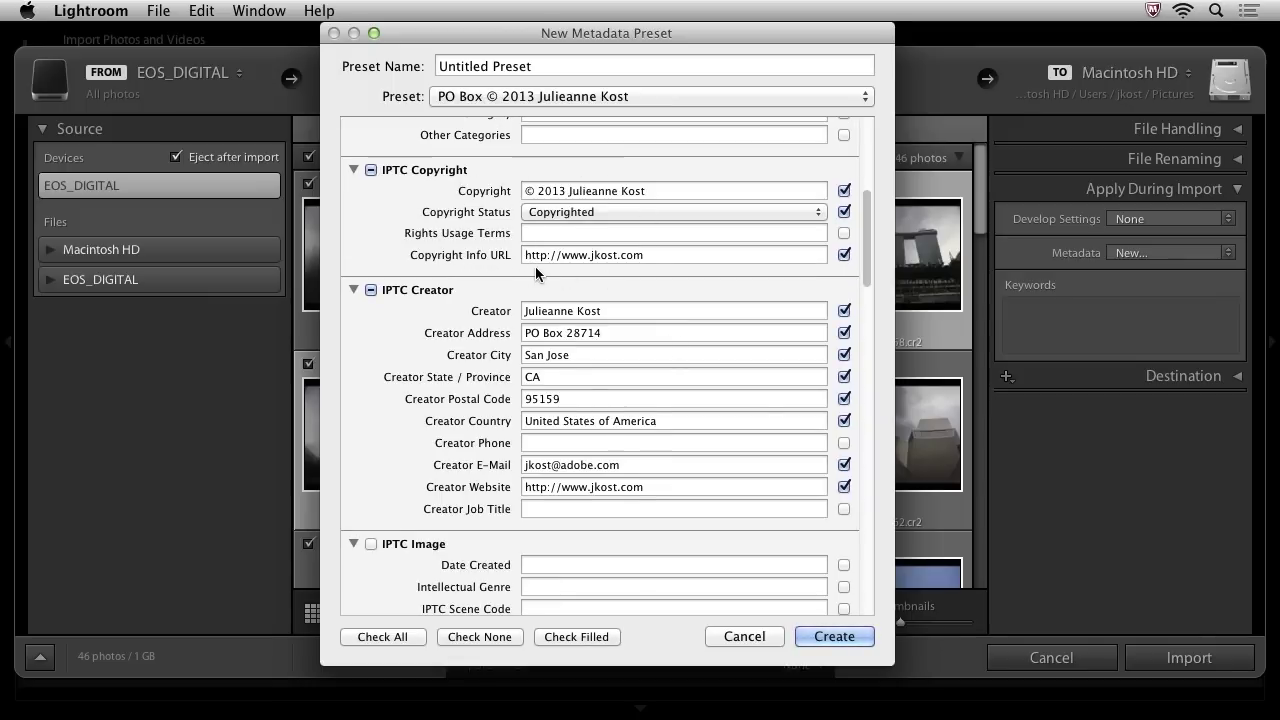
{"action": "scroll", "coordinate": [535, 266], "scroll_direction": "down", "scroll_amount": 5}
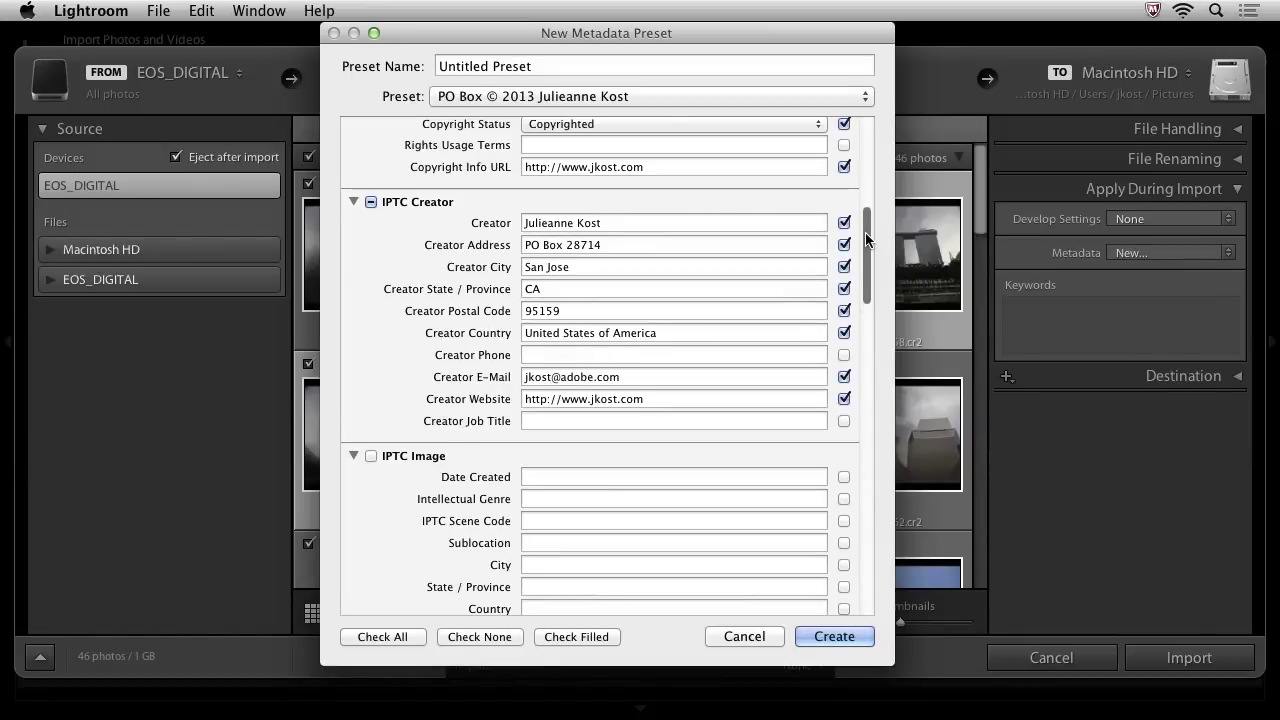
{"action": "left_click_drag", "start_coordinate": [867, 238], "coordinate": [872, 112]}
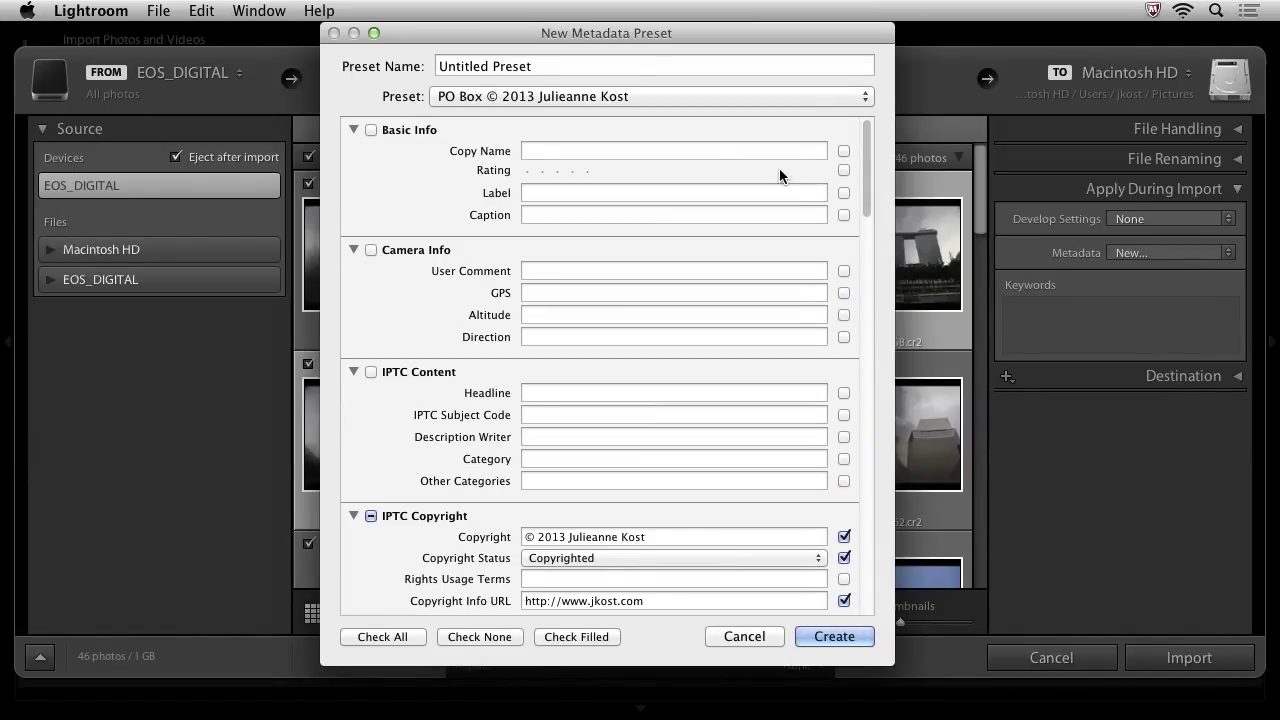
- Save these metadata settings as a new preset named Test
{"action": "left_click", "coordinate": [665, 96]}
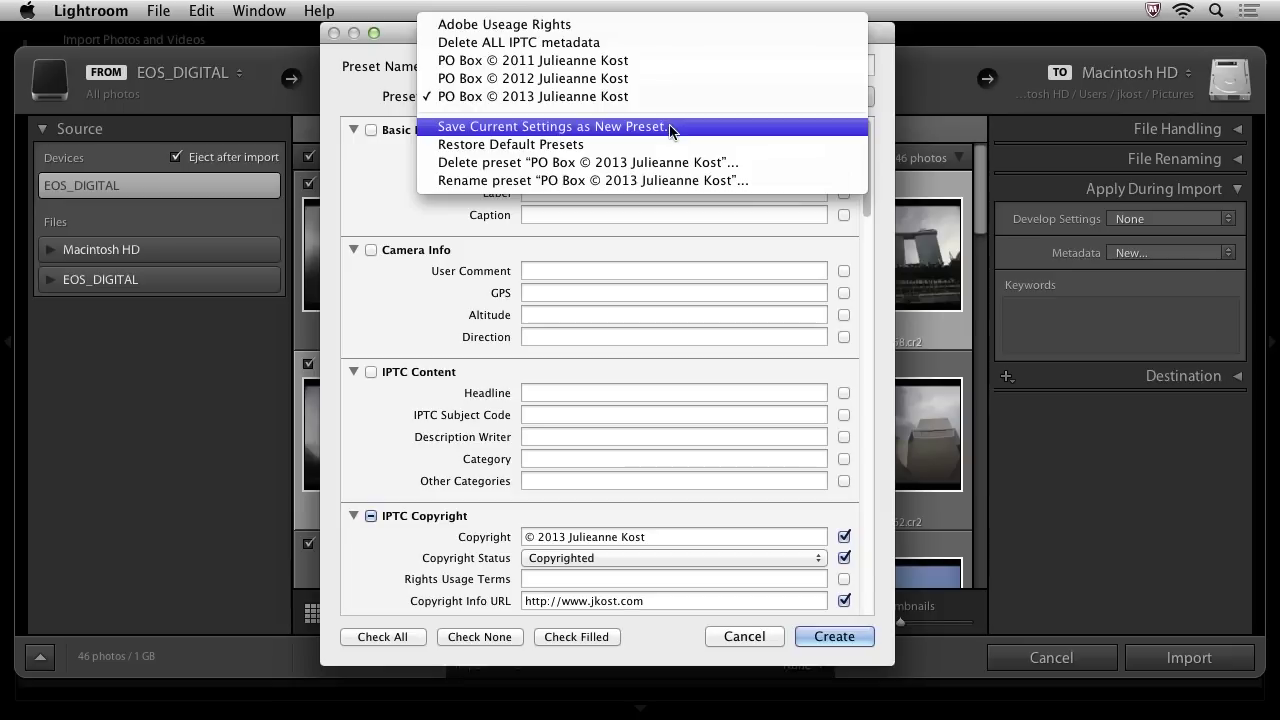
{"action": "left_click", "coordinate": [670, 131]}
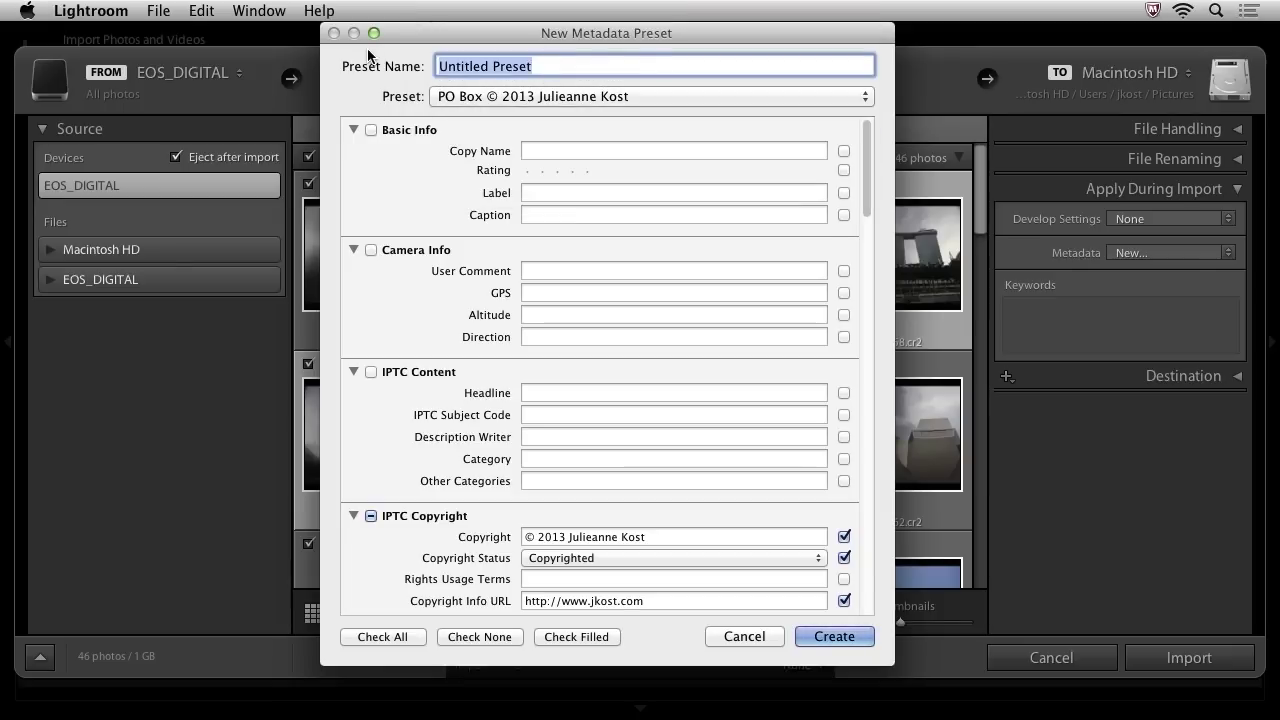
{"action": "type", "text": "Test"}
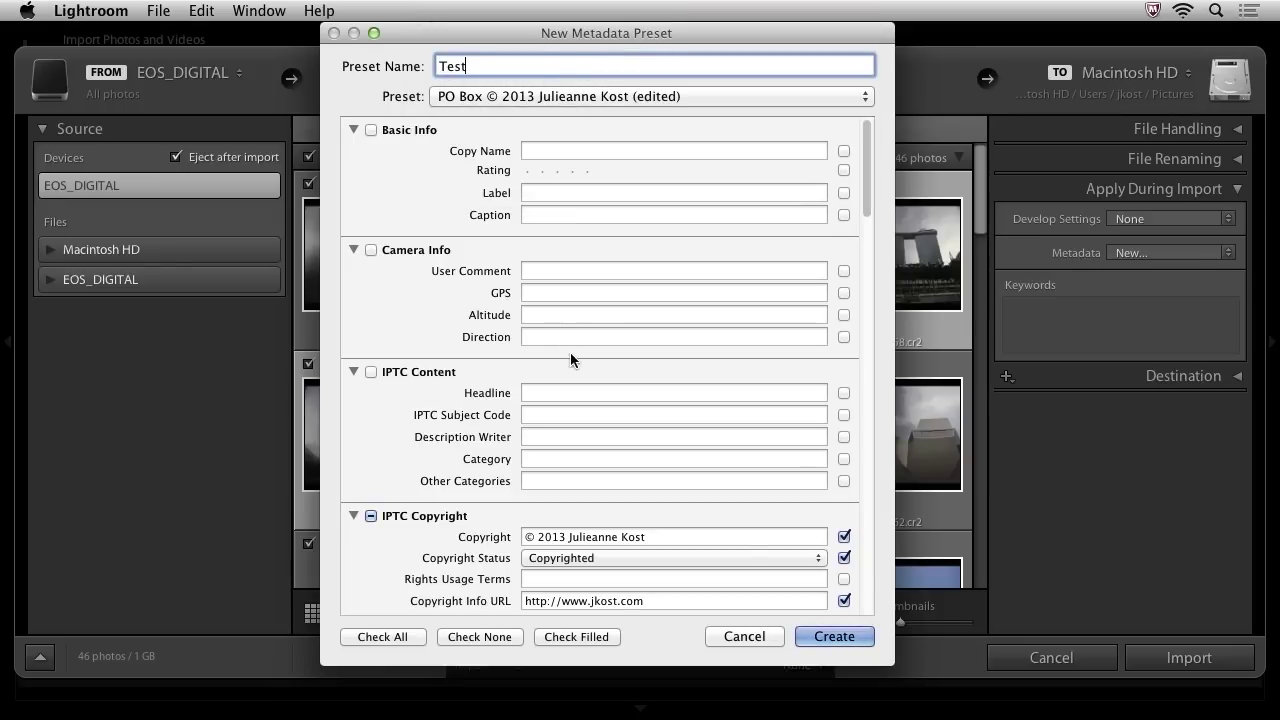
{"action": "left_click", "coordinate": [834, 635]}
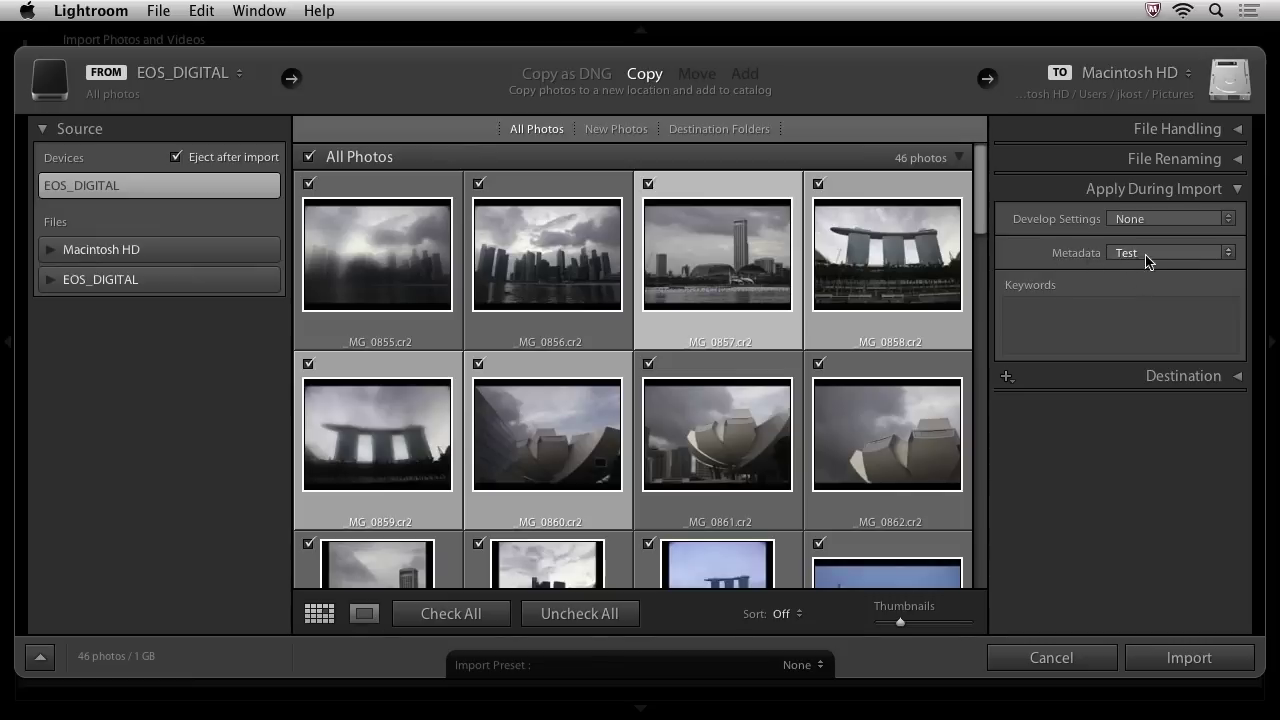
- Apply the 2013 PO Box copyright metadata preset and enter the keyword Singapore
{"action": "left_click", "coordinate": [1211, 257]}
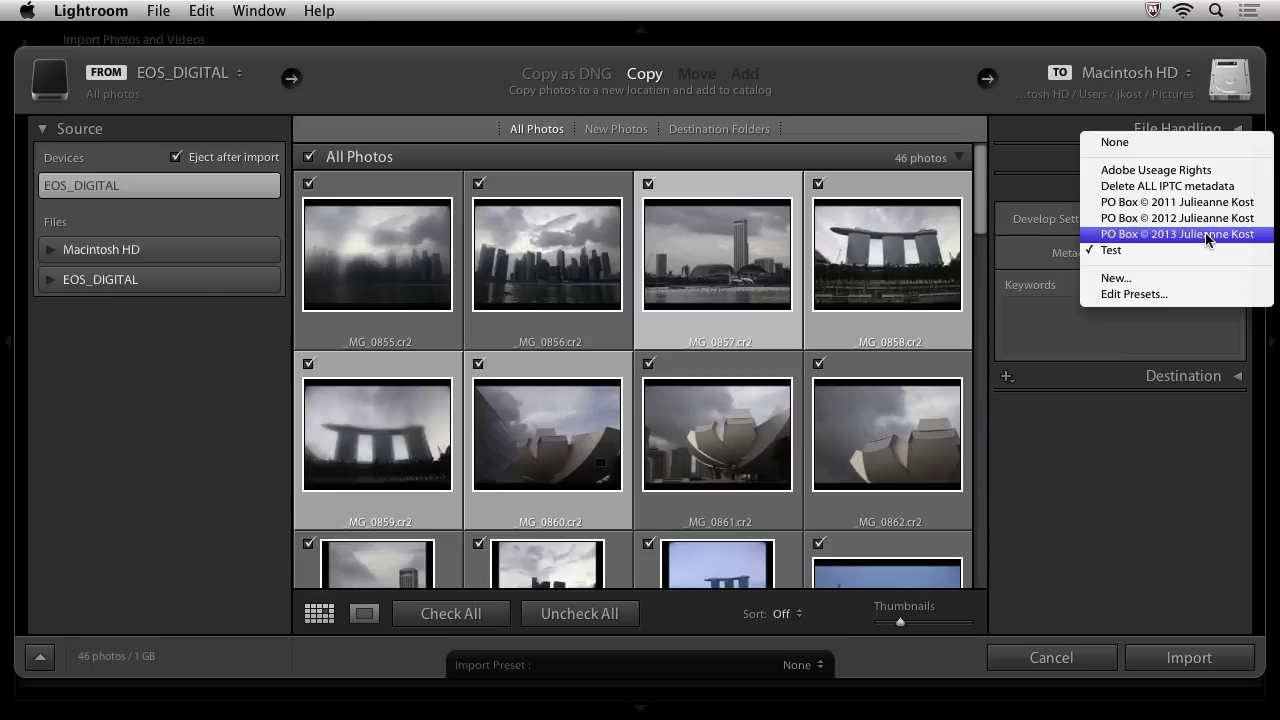
{"action": "left_click", "coordinate": [1205, 232]}
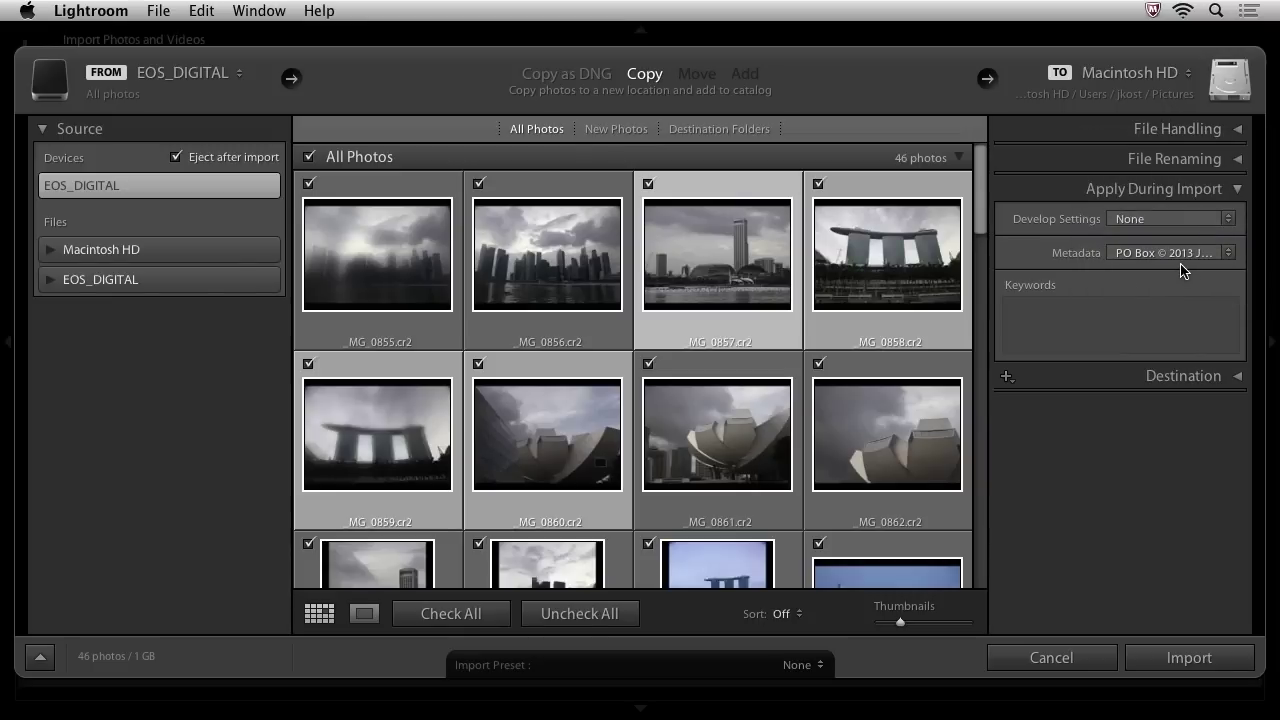
{"action": "left_click", "coordinate": [1144, 318]}
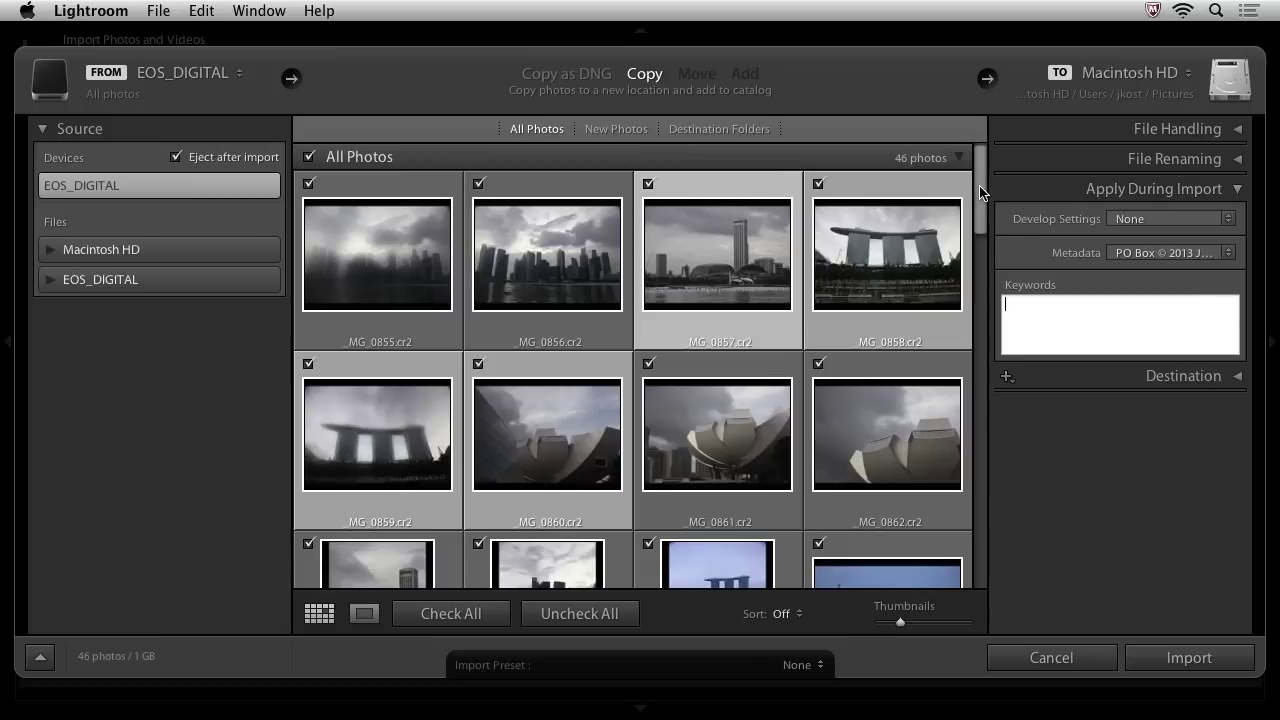
{"action": "left_click_drag", "start_coordinate": [979, 192], "coordinate": [959, 170]}
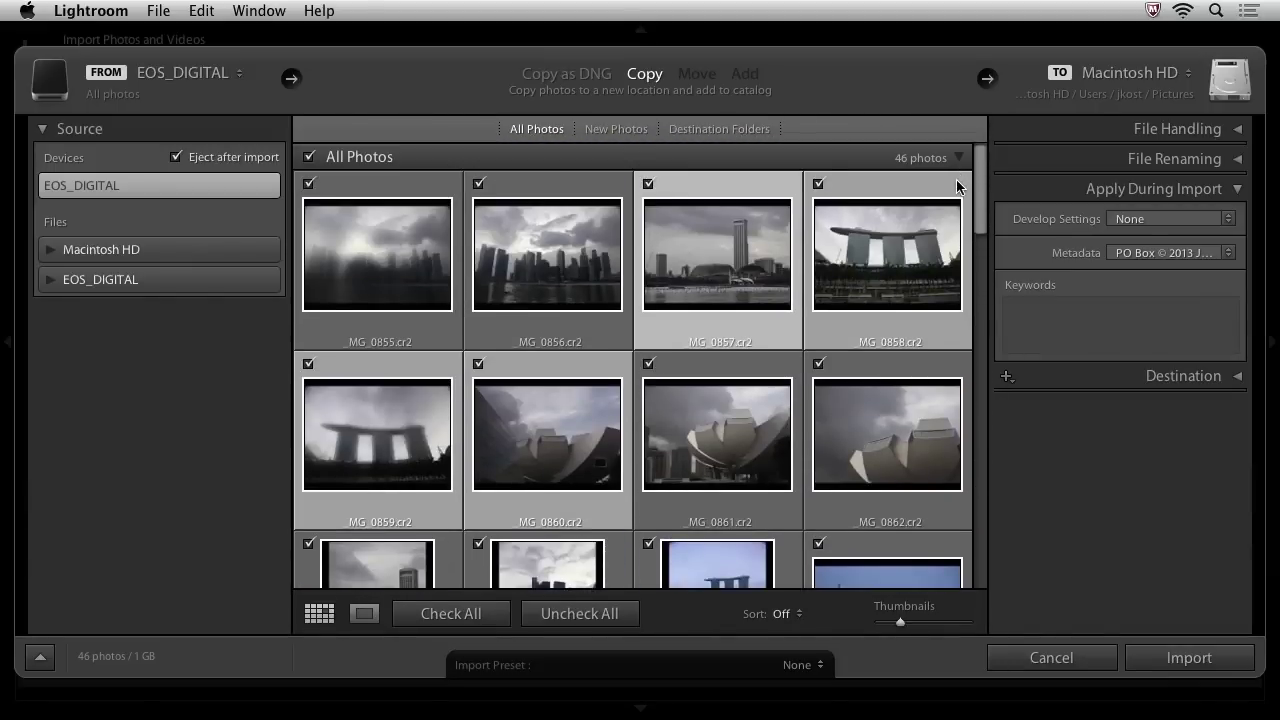
{"action": "left_click", "coordinate": [1050, 318]}
{"action": "type", "text": "Singapore,"}
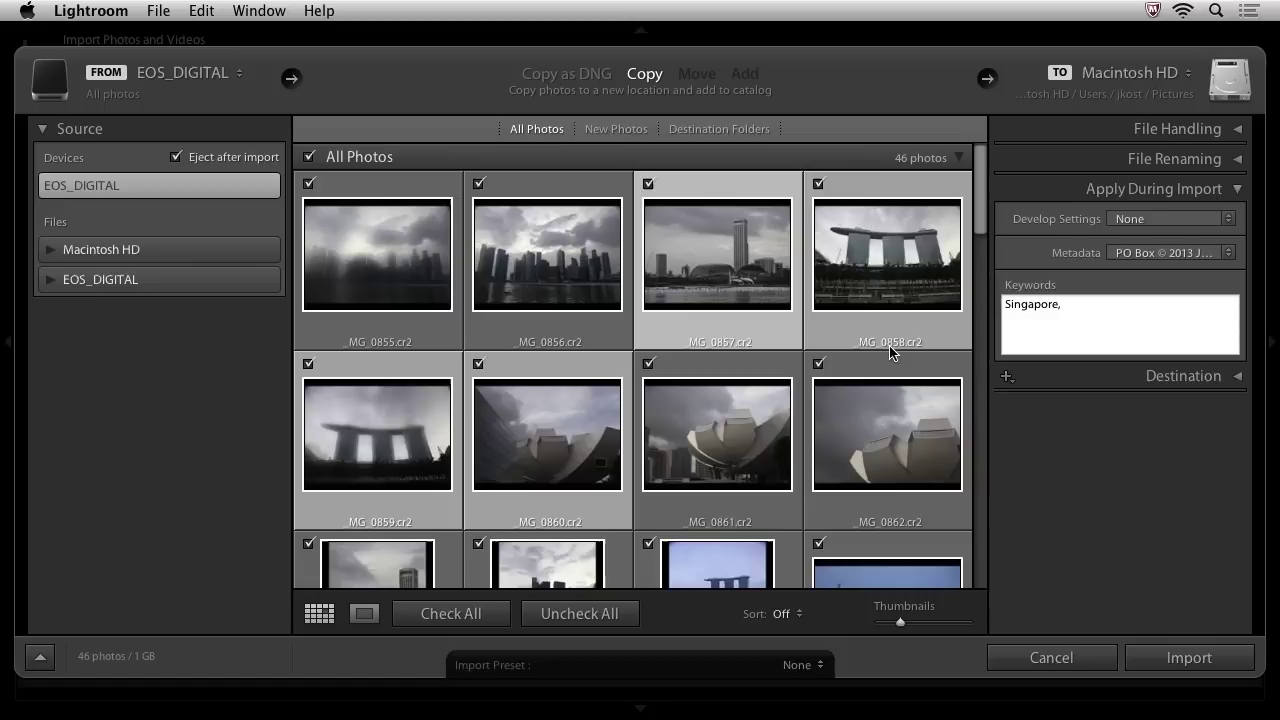
{"action": "scroll", "coordinate": [890, 350], "scroll_direction": "down", "scroll_amount": 5}
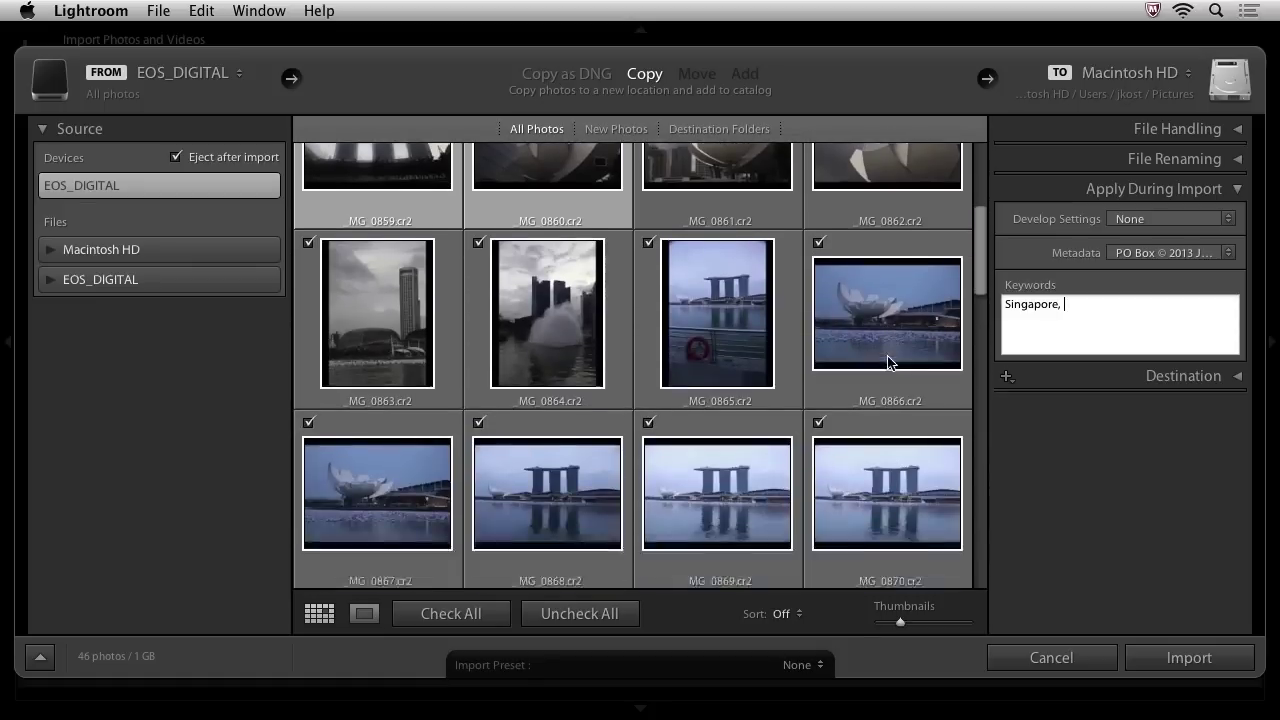
{"action": "scroll", "coordinate": [889, 362], "scroll_direction": "down", "scroll_amount": 10}
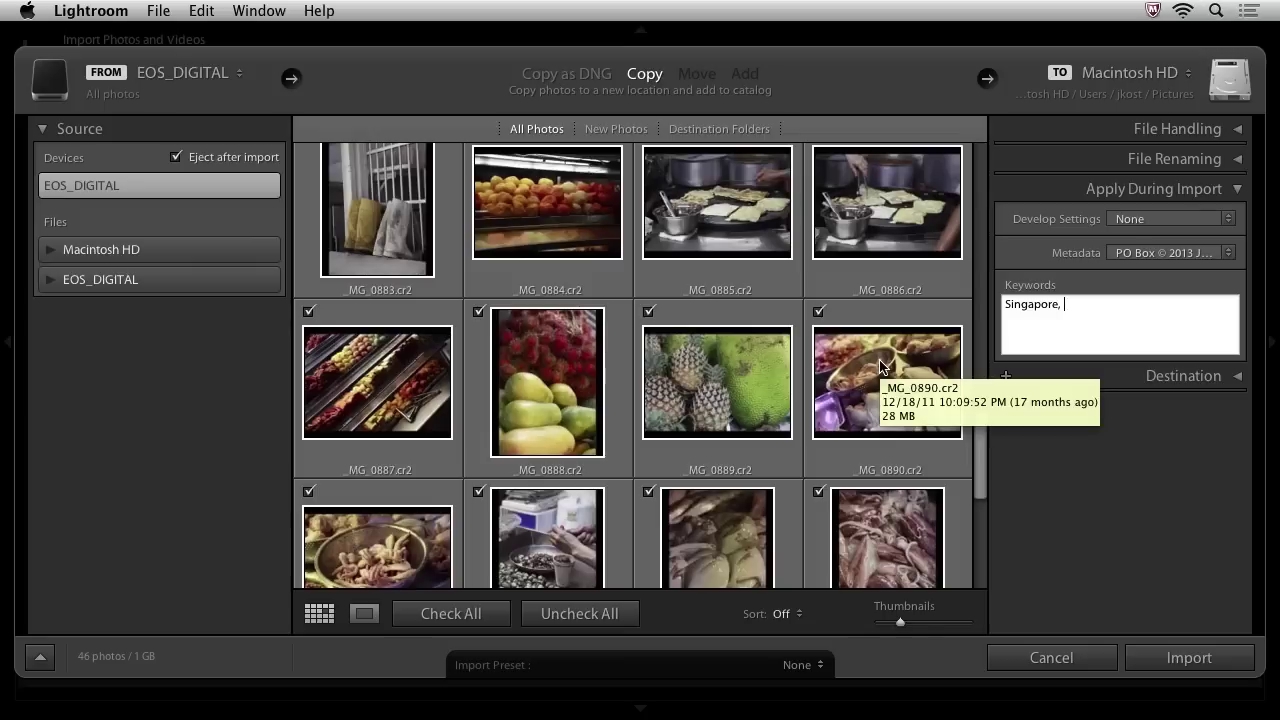
- Copy the imported photos into a new subfolder named Singapore
{"action": "left_click", "coordinate": [1070, 193]}
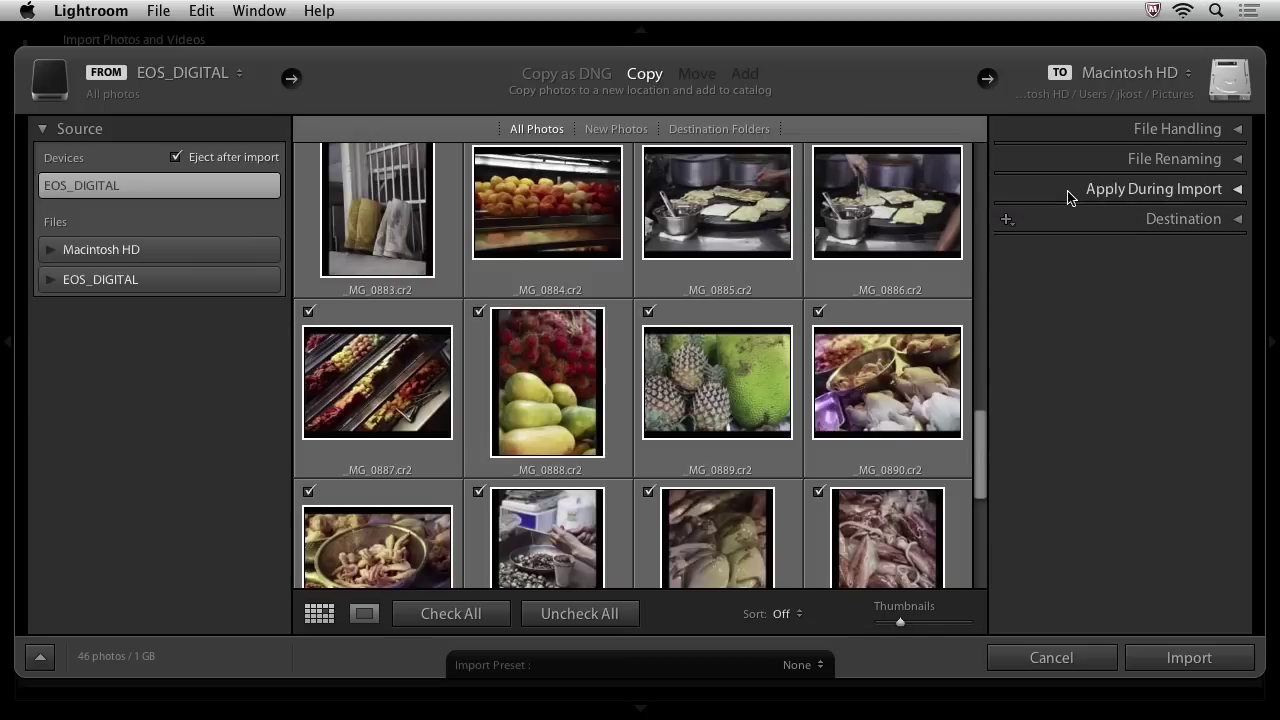
{"action": "left_click", "coordinate": [1175, 221]}
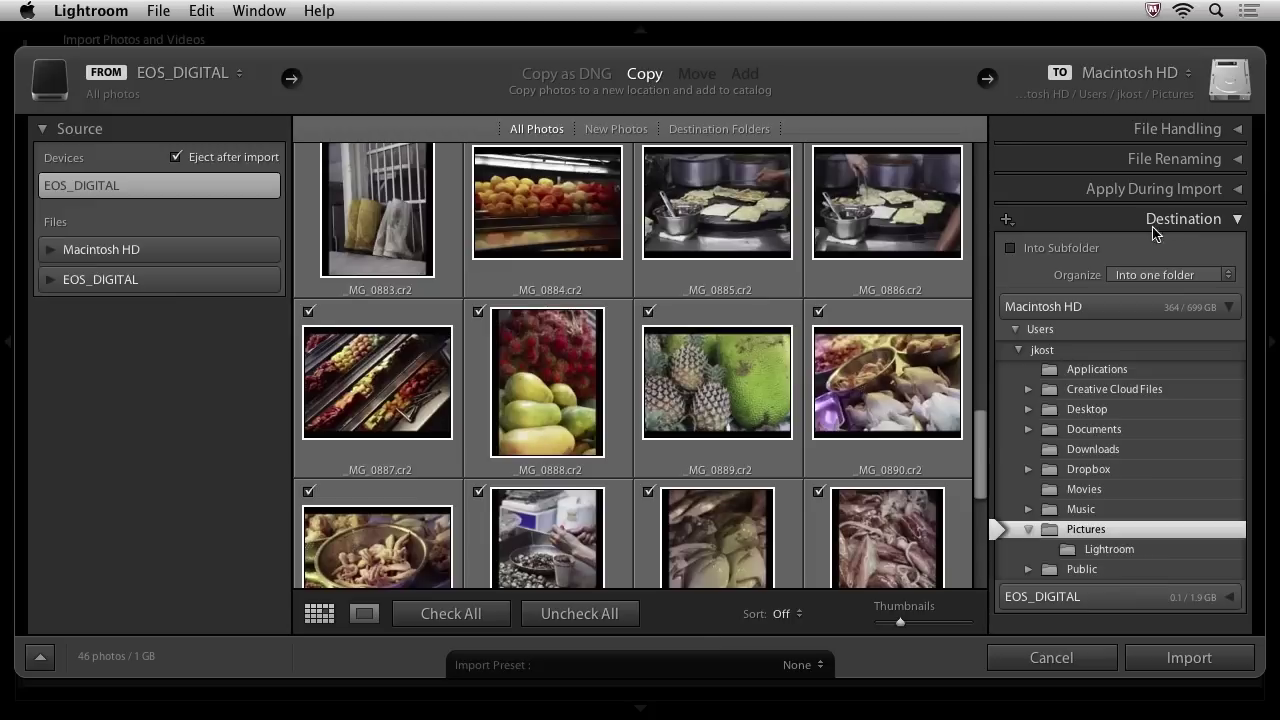
{"action": "left_click", "coordinate": [1085, 250]}
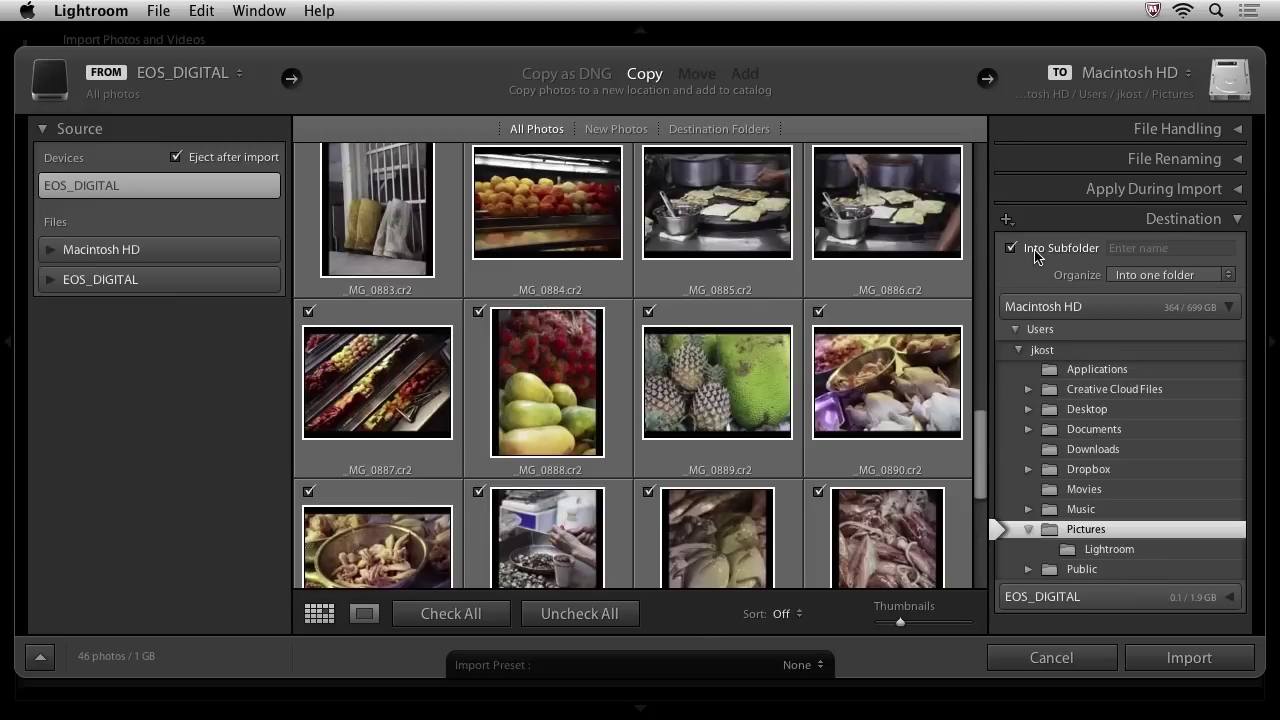
{"action": "left_click", "coordinate": [1176, 249]}
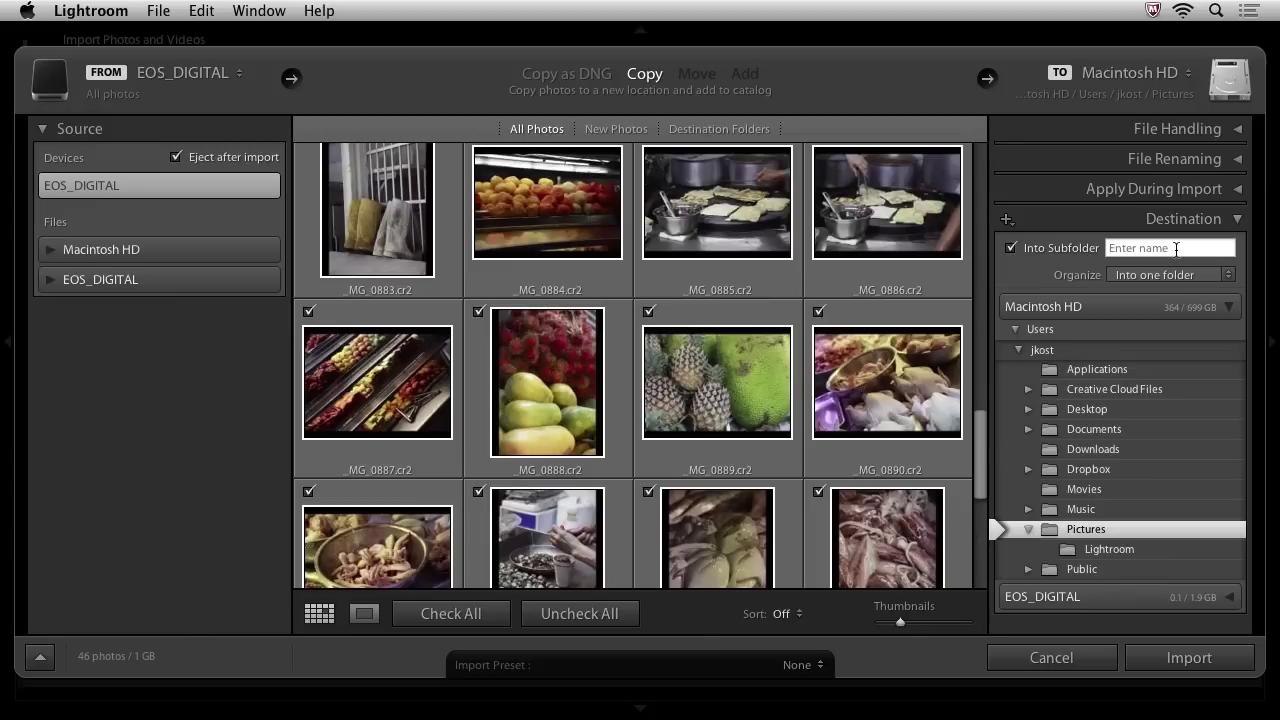
{"action": "type", "text": "Singapore"}
{"action": "key", "text": "Return"}
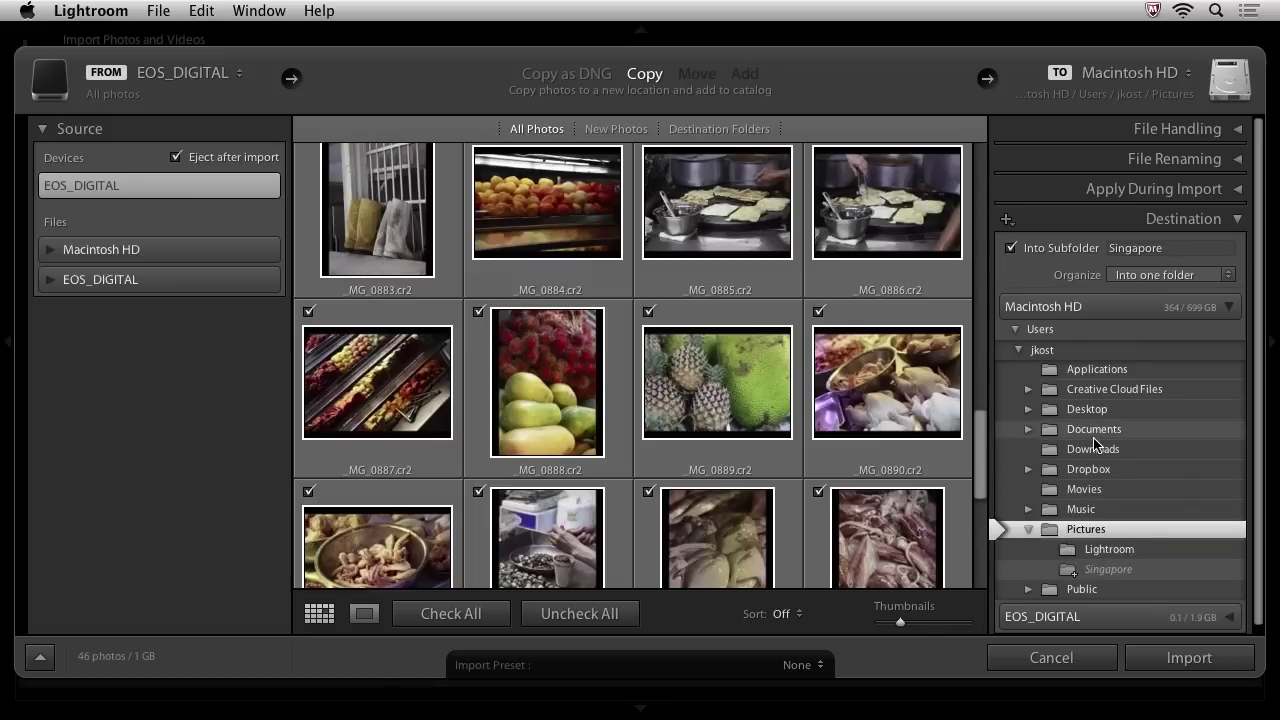
- Choose Desktop/Photographs as the destination folder
{"action": "left_click", "coordinate": [1094, 412]}
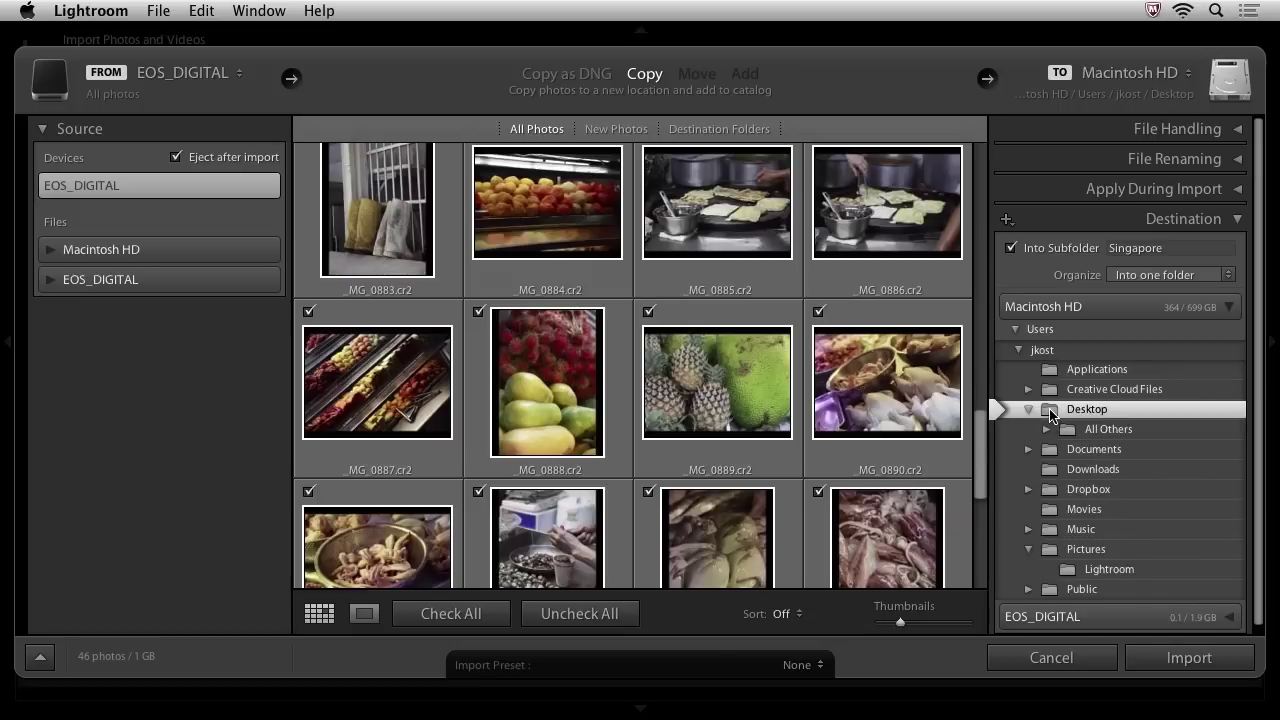
{"action": "left_click", "coordinate": [1051, 414]}
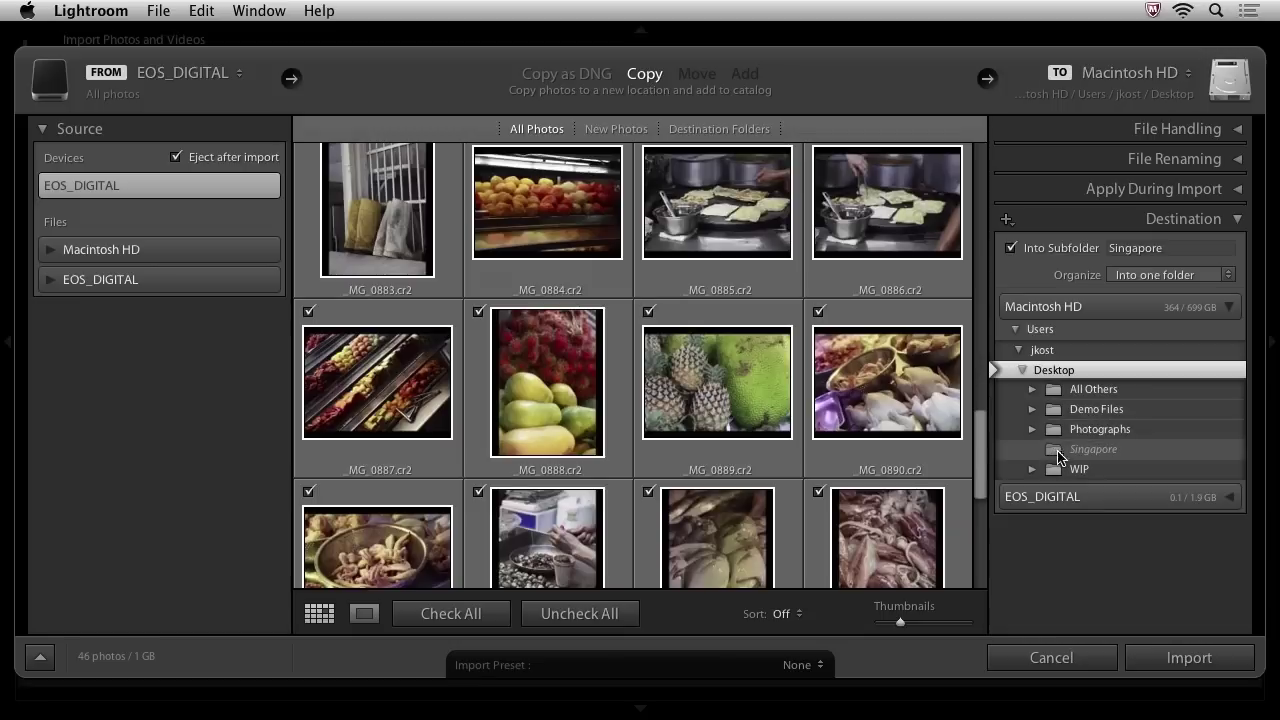
{"action": "left_click", "coordinate": [1115, 431]}
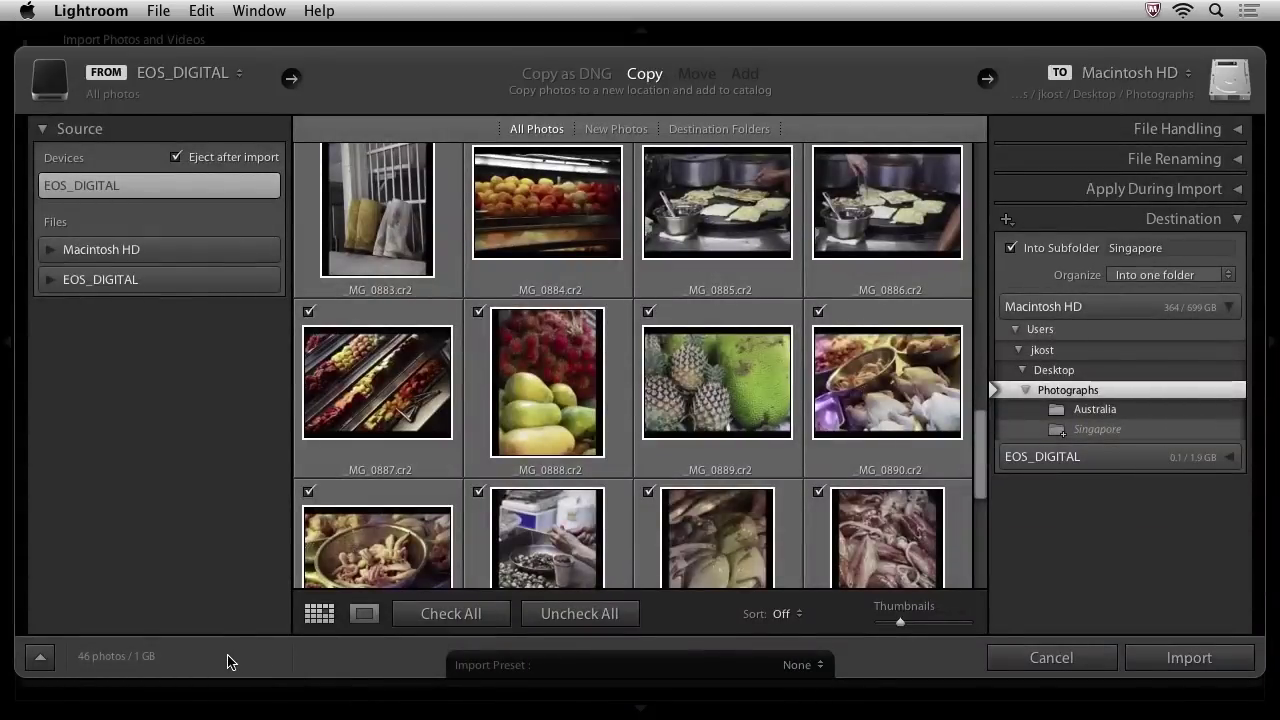
{"action": "mouse_move", "coordinate": [227, 662]}
- Run the import that copies the 46 Singapore photos into the Lightroom catalog
{"action": "left_click", "coordinate": [1200, 662]}
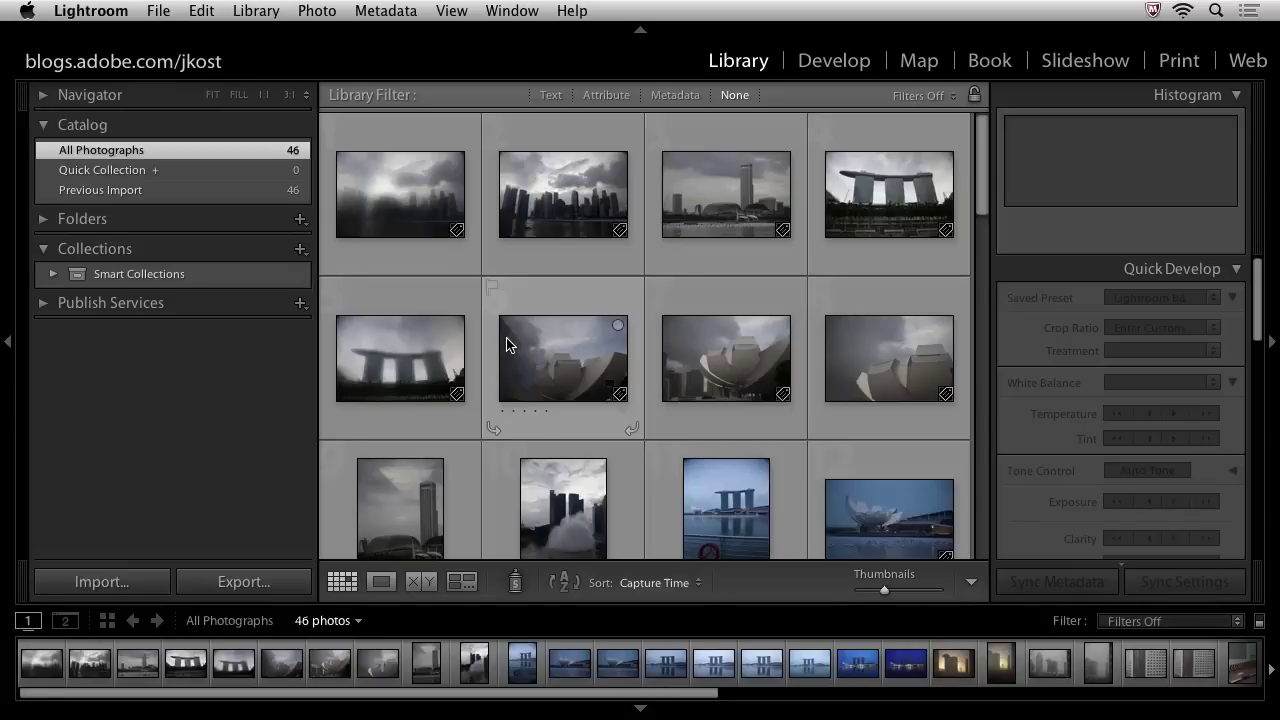
- Start a new import sourced from Desktop > Photographs > Australia, adding its 327 photos
{"action": "left_click", "coordinate": [98, 581]}
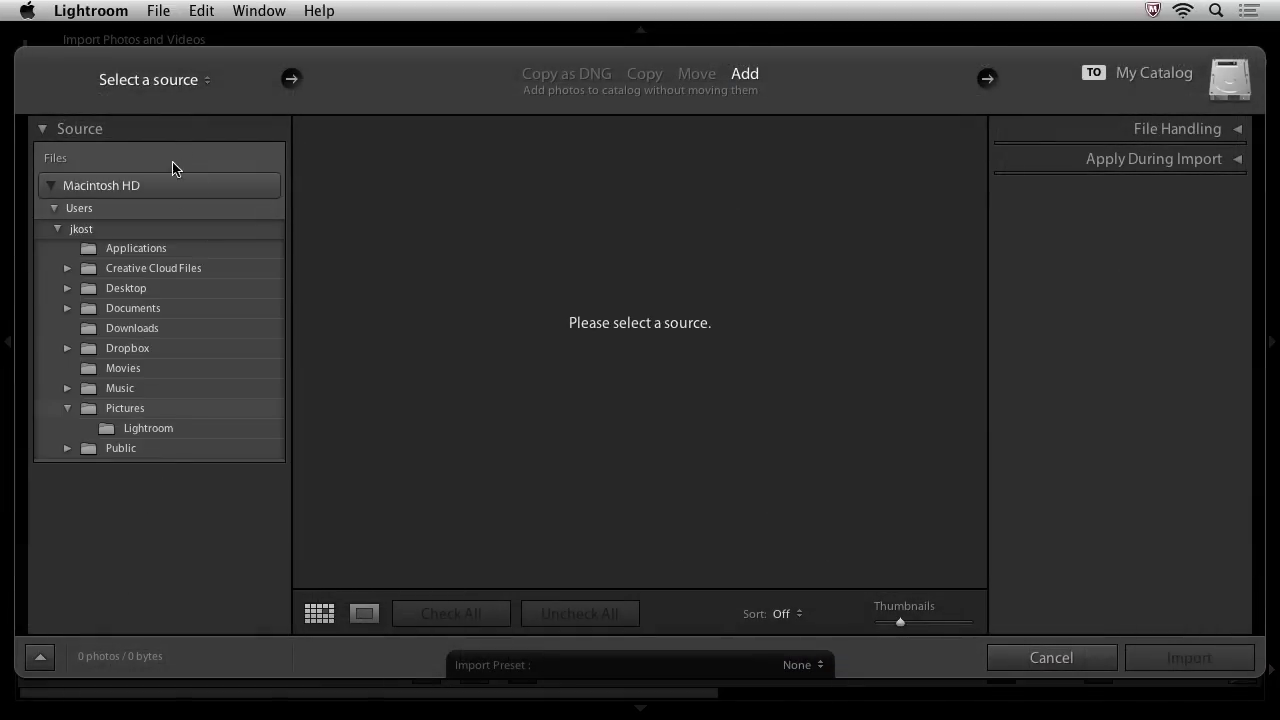
{"action": "left_click", "coordinate": [100, 289]}
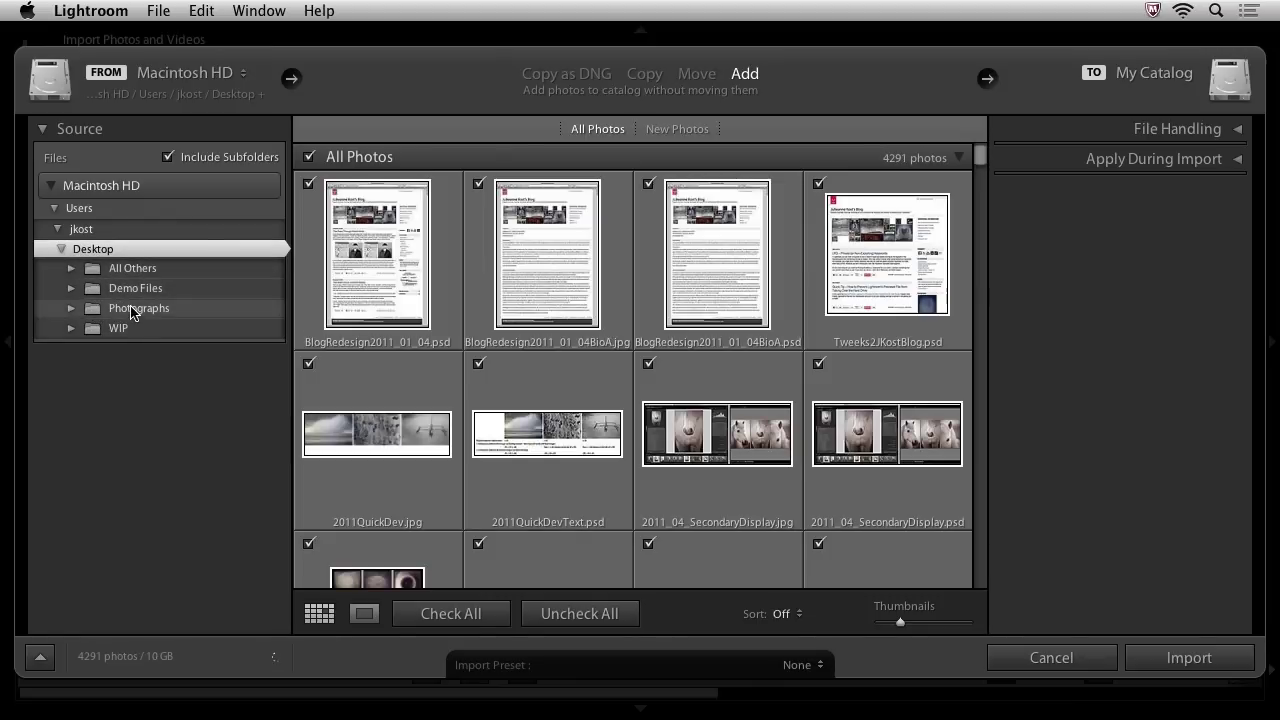
{"action": "left_click", "coordinate": [133, 310]}
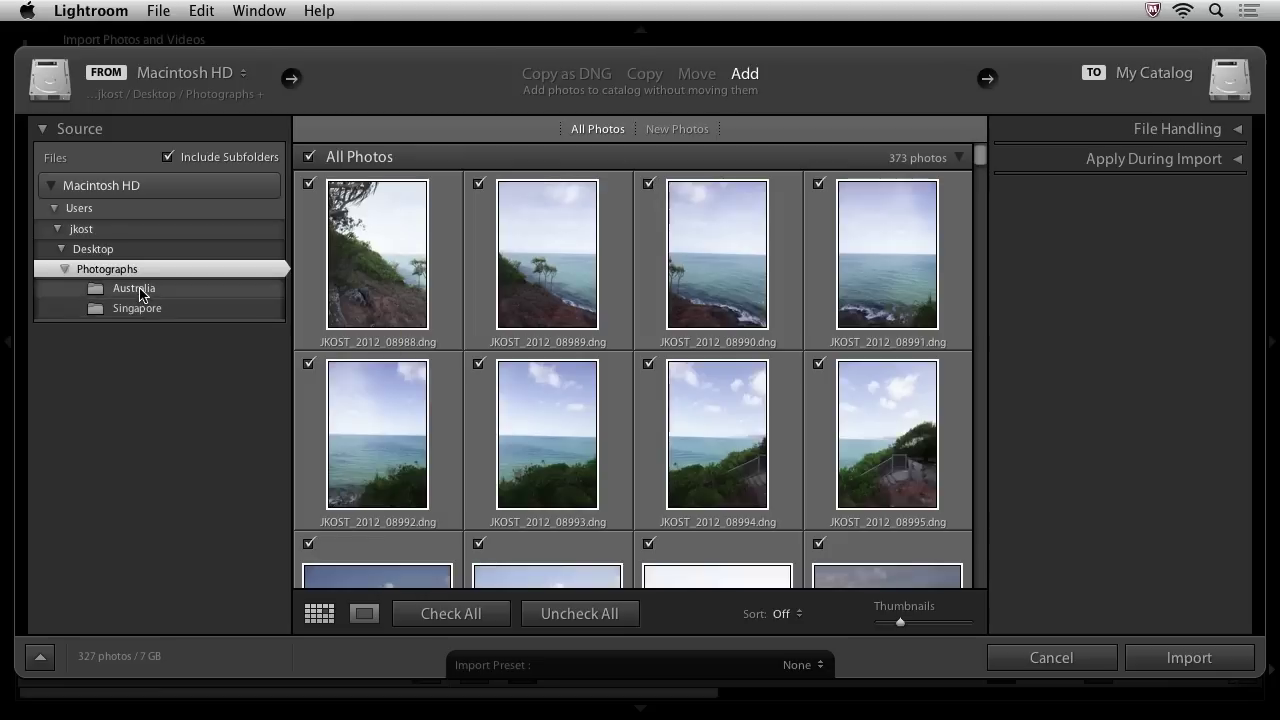
{"action": "left_click", "coordinate": [138, 290]}
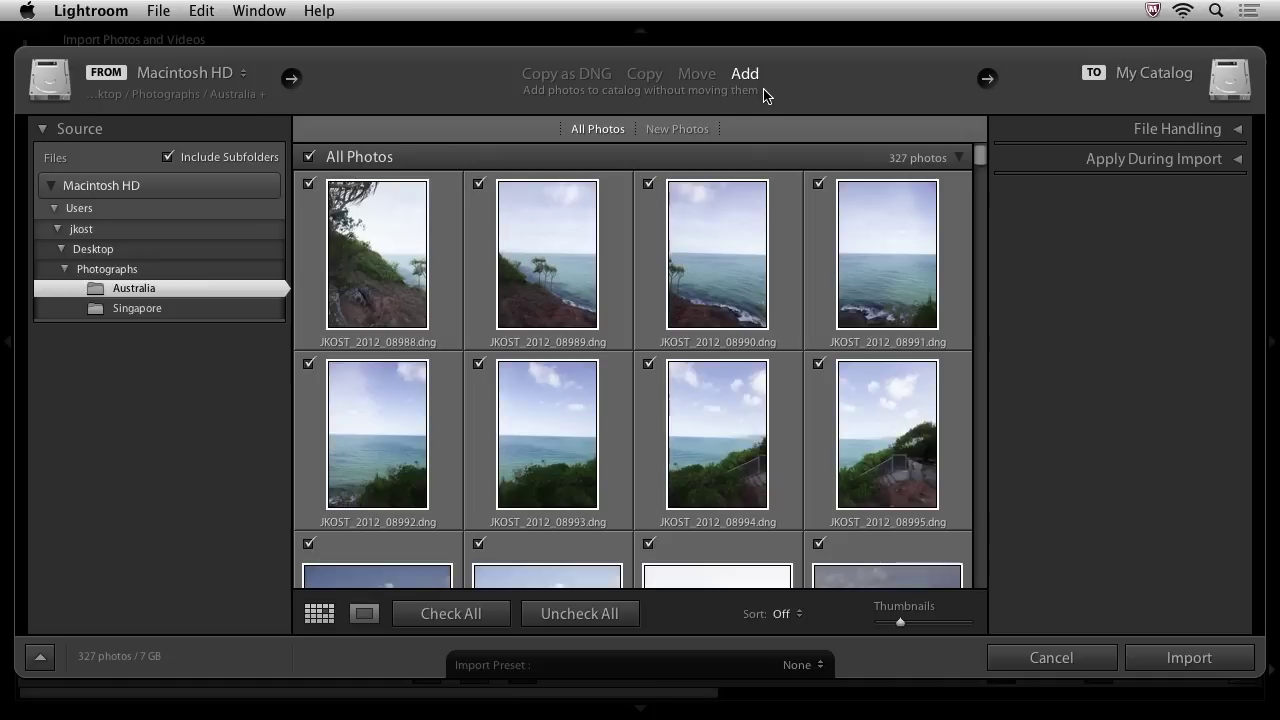
- Expand File Handling and Apply During Import, and enter the keyword 'Australia' for the import
{"action": "left_click", "coordinate": [1078, 137]}
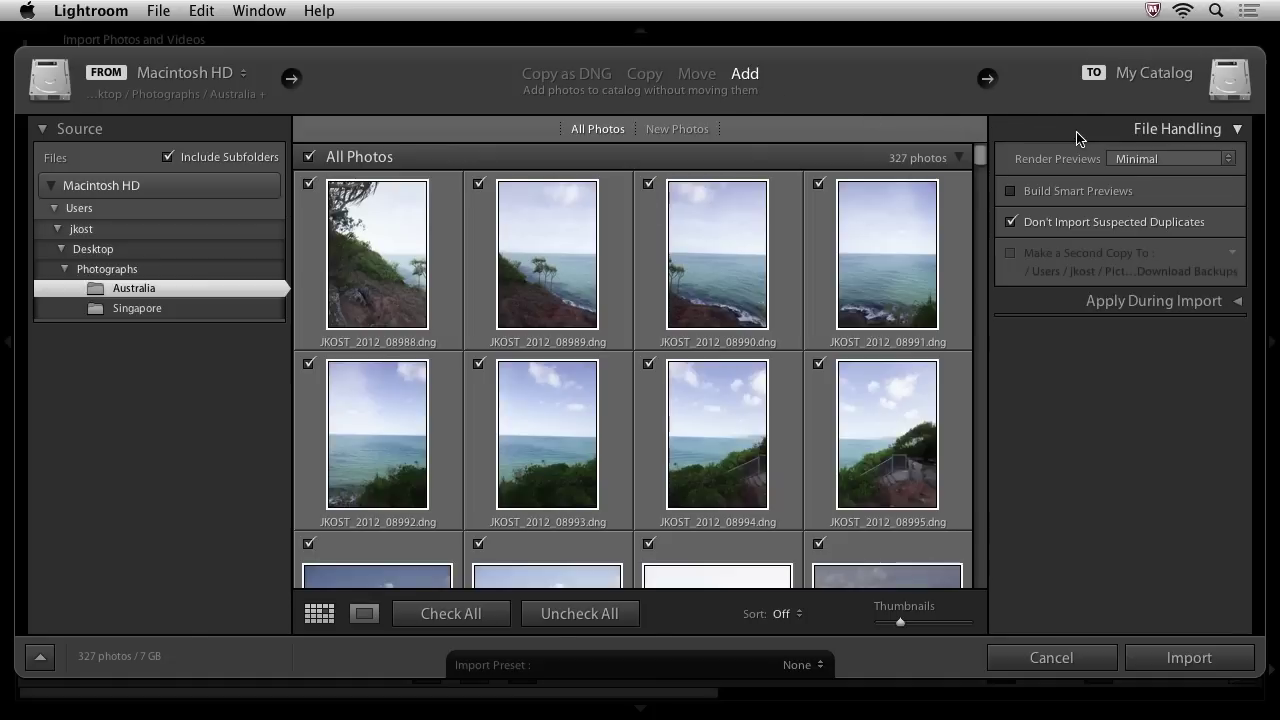
{"action": "left_click", "coordinate": [1058, 304]}
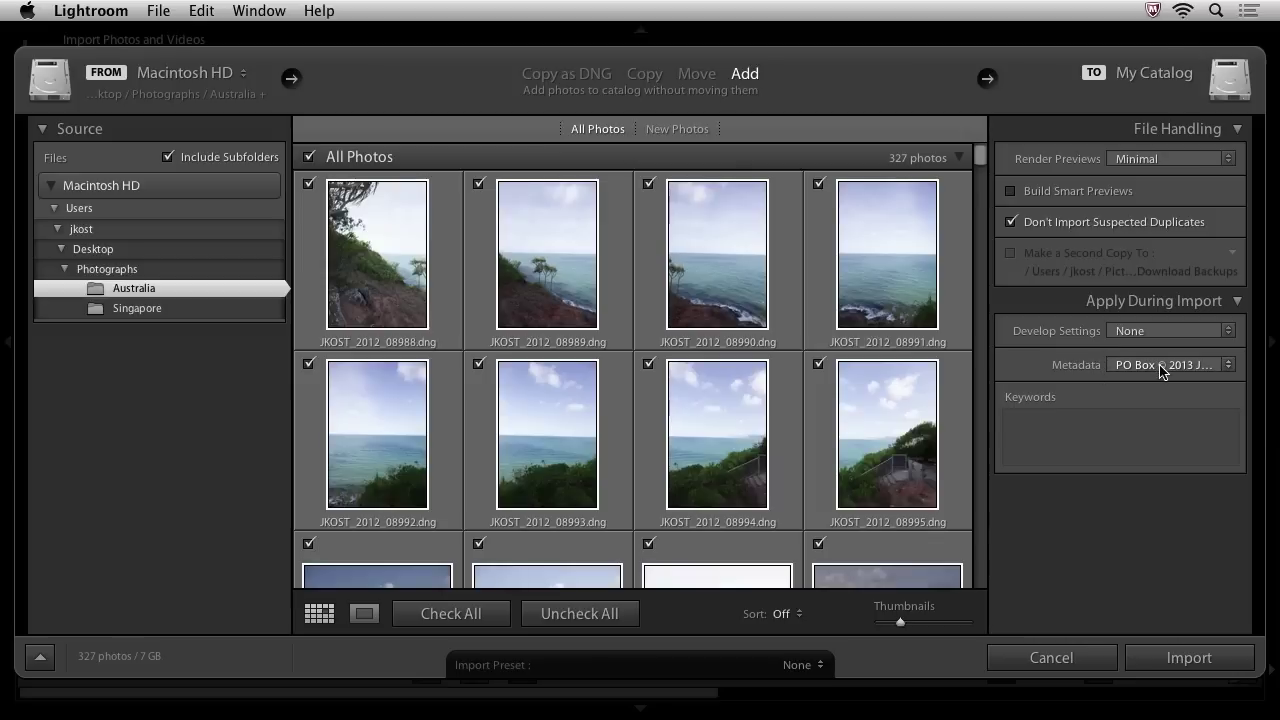
{"action": "left_click", "coordinate": [1112, 430]}
{"action": "type", "text": "Aus"}
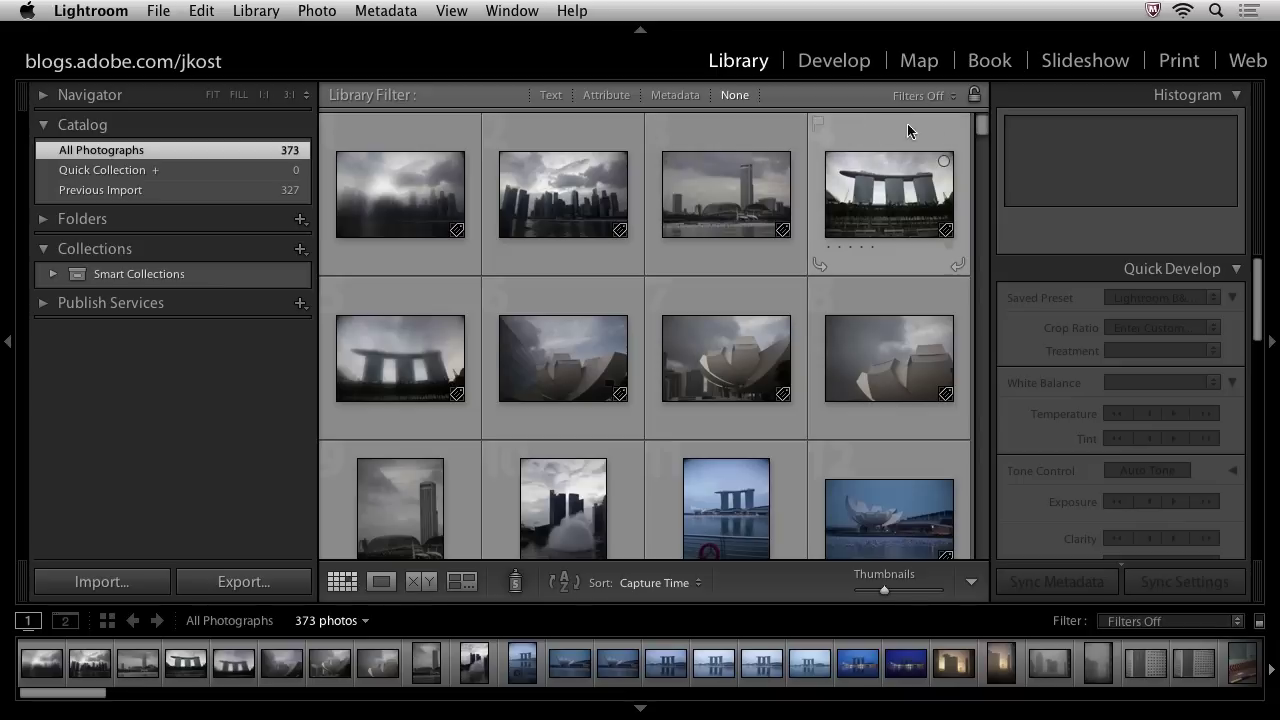
- Show the Previous Import's 327 photos and reveal the Australia and Singapore folders on Macintosh HD
{"action": "left_click_drag", "start_coordinate": [983, 130], "coordinate": [993, 229]}
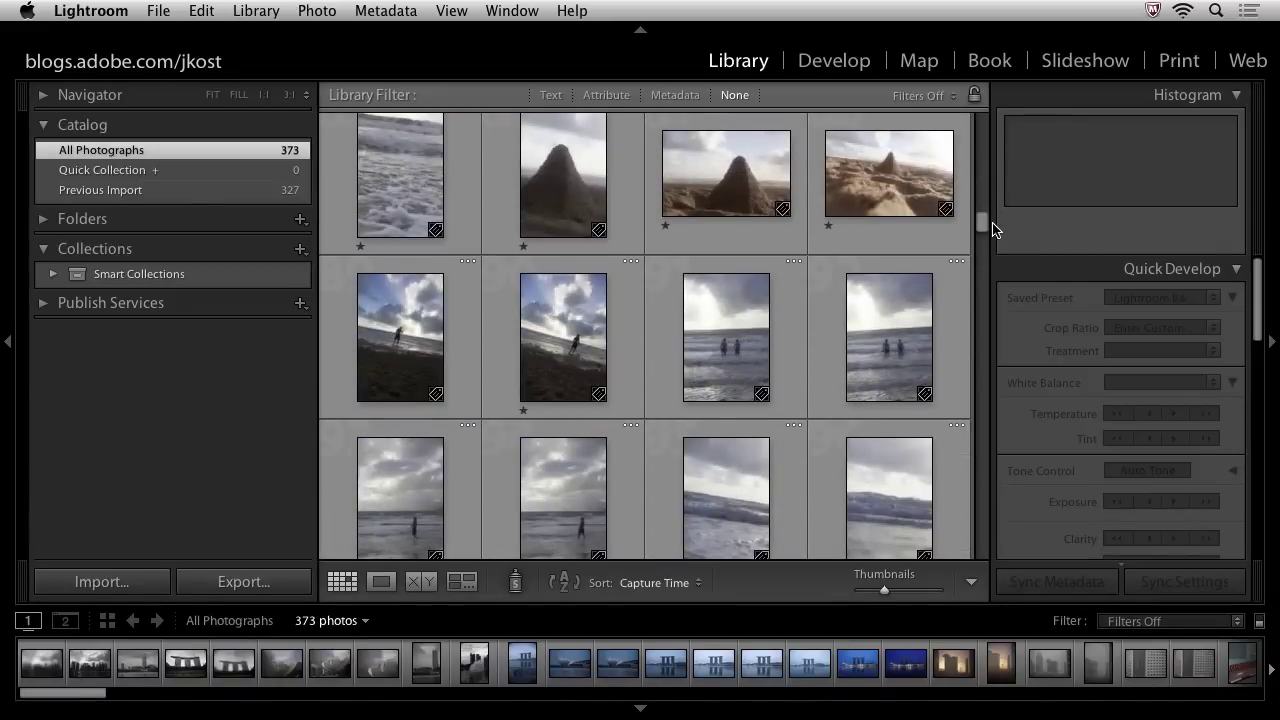
{"action": "left_click", "coordinate": [240, 192]}
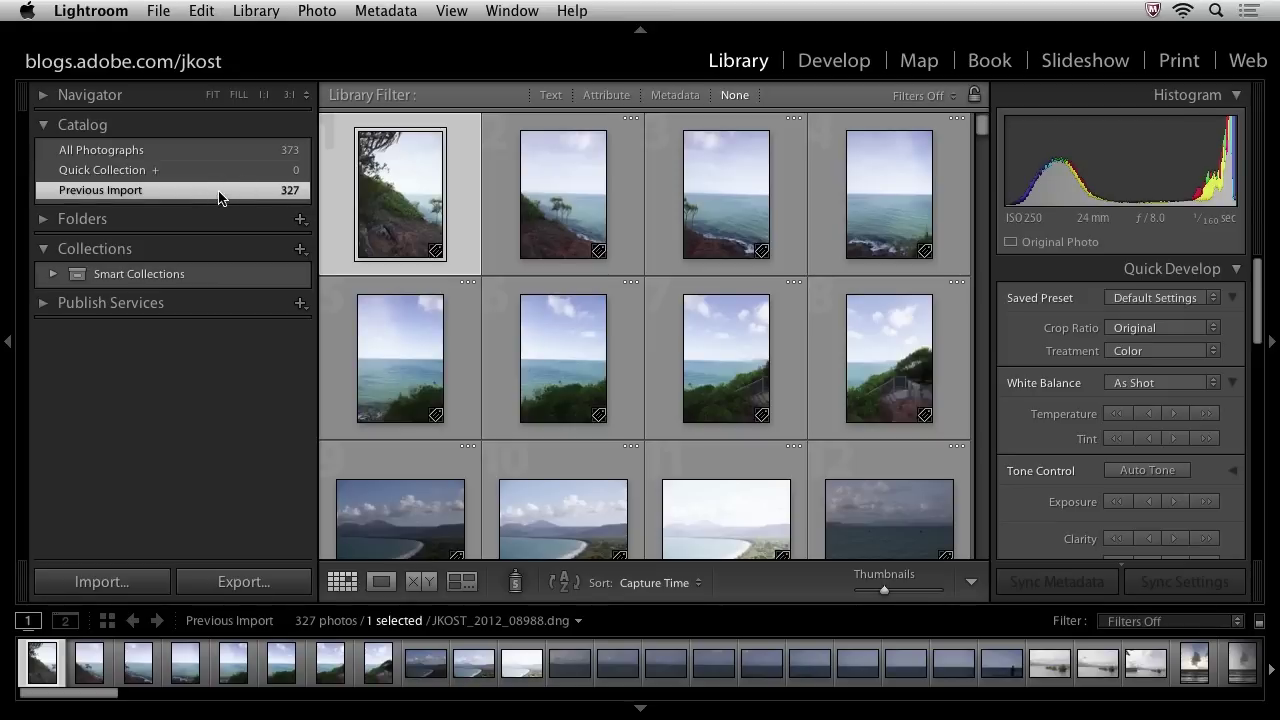
{"action": "left_click", "coordinate": [46, 221]}
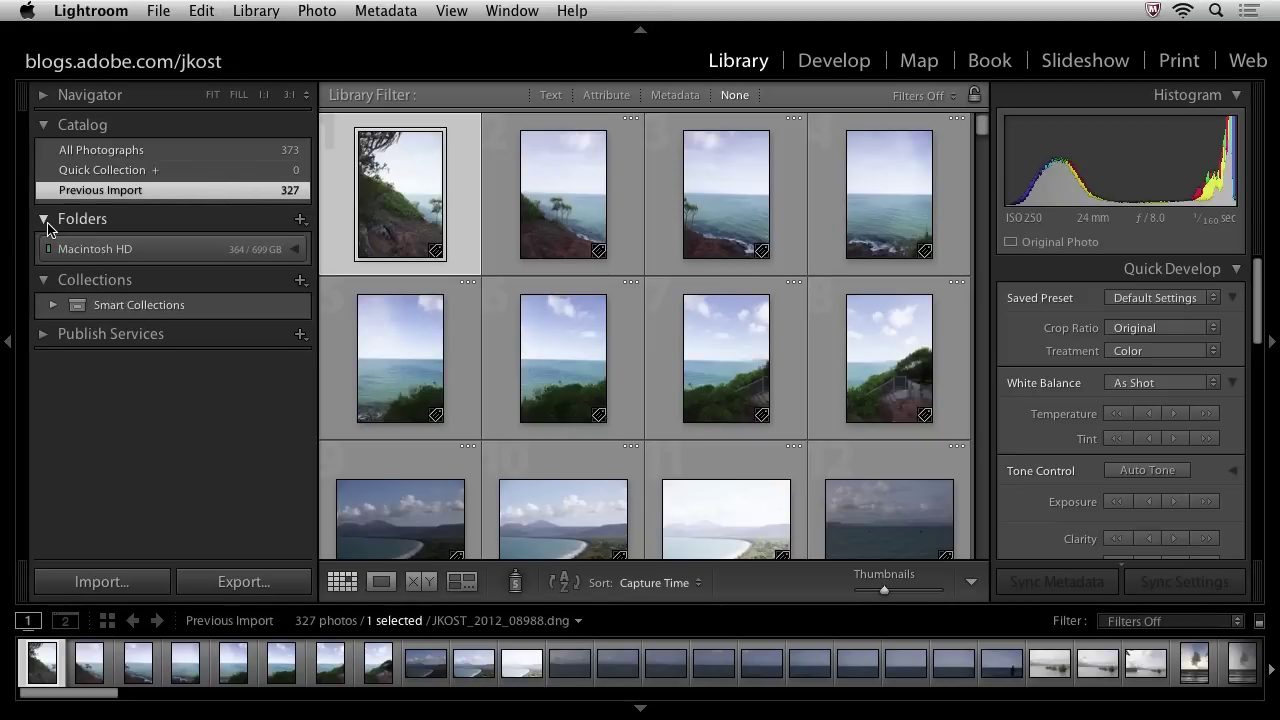
{"action": "left_click", "coordinate": [168, 256]}
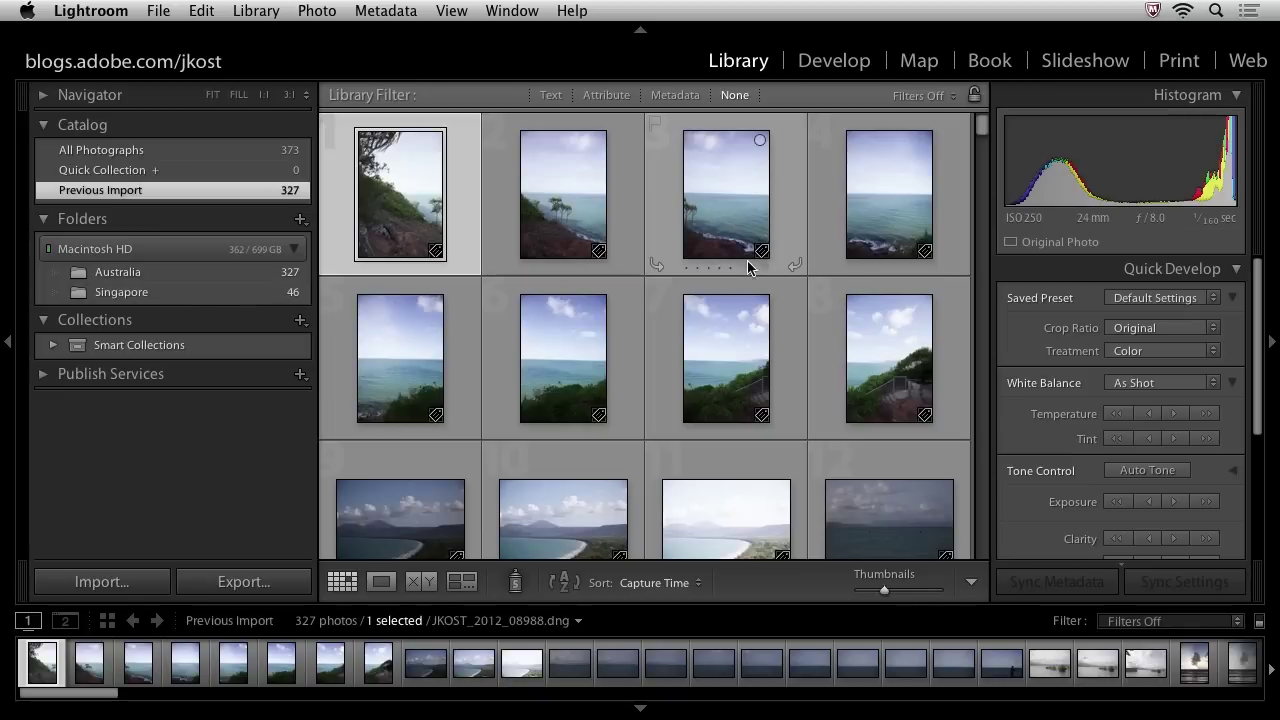
- Check JKOST_2012_08988.dng's Keywording and Metadata panels for the Australia keyword and 2013 copyright
{"action": "left_click", "coordinate": [1056, 272]}
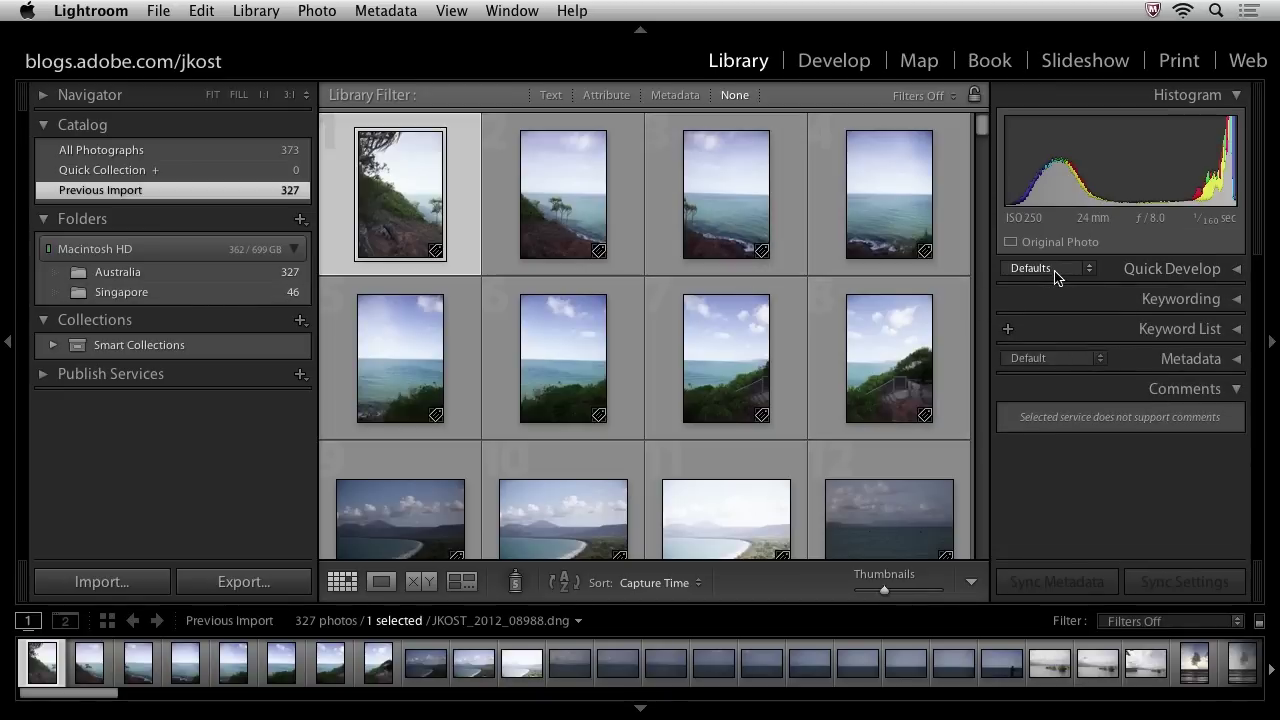
{"action": "left_click", "coordinate": [1136, 303]}
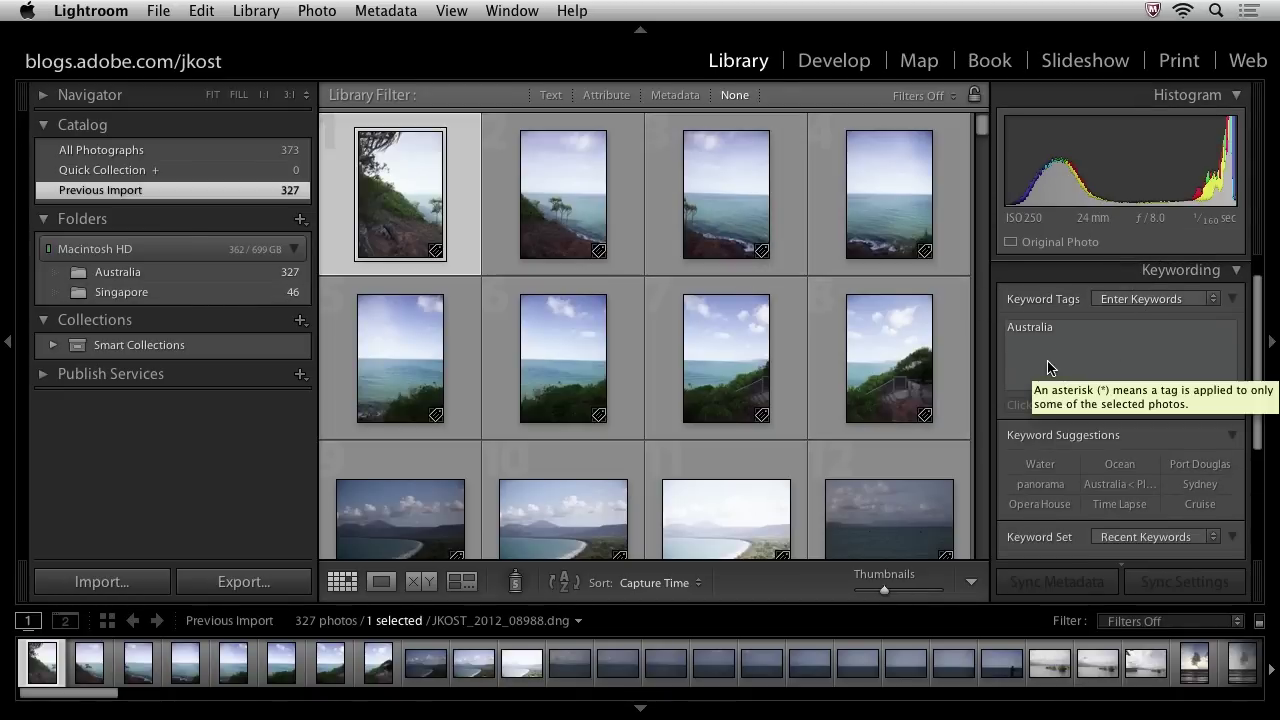
{"action": "scroll", "coordinate": [1047, 368], "scroll_direction": "down", "scroll_amount": 4}
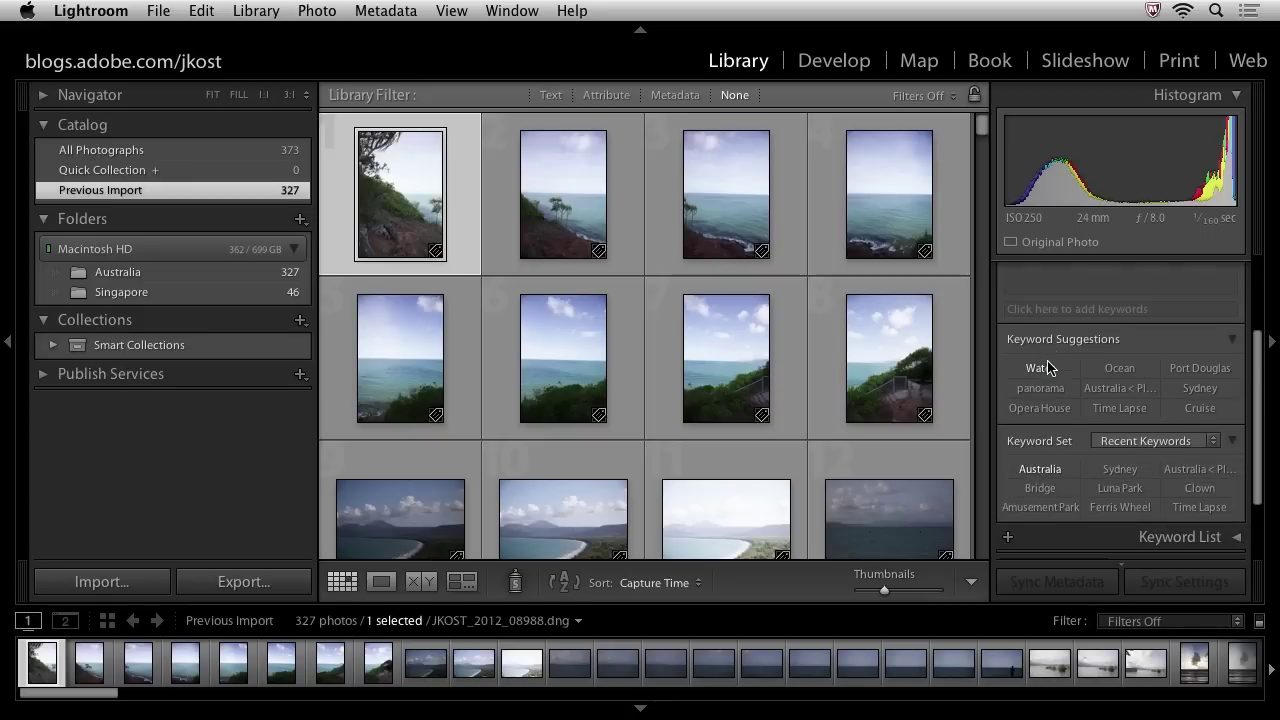
{"action": "left_click", "coordinate": [1152, 478]}
{"action": "scroll", "coordinate": [1150, 465], "scroll_direction": "down", "scroll_amount": 3}
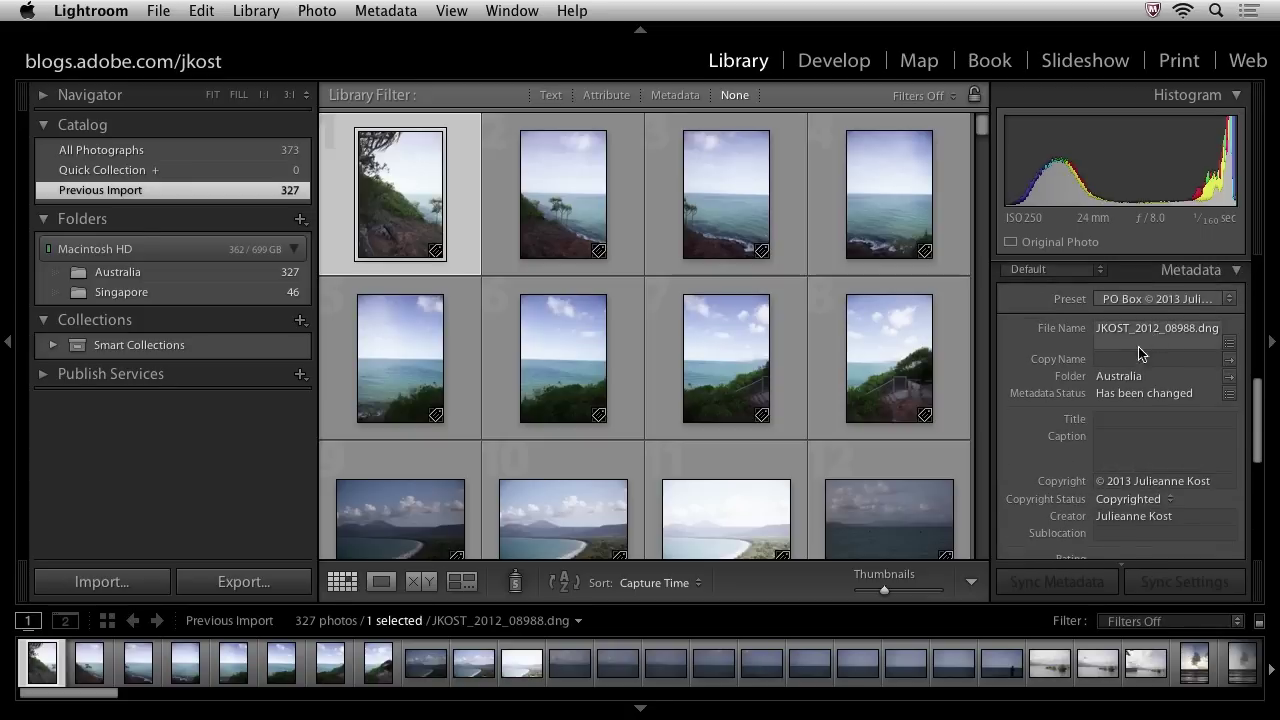
{"action": "scroll", "coordinate": [1118, 288], "scroll_direction": "up", "scroll_amount": 1}
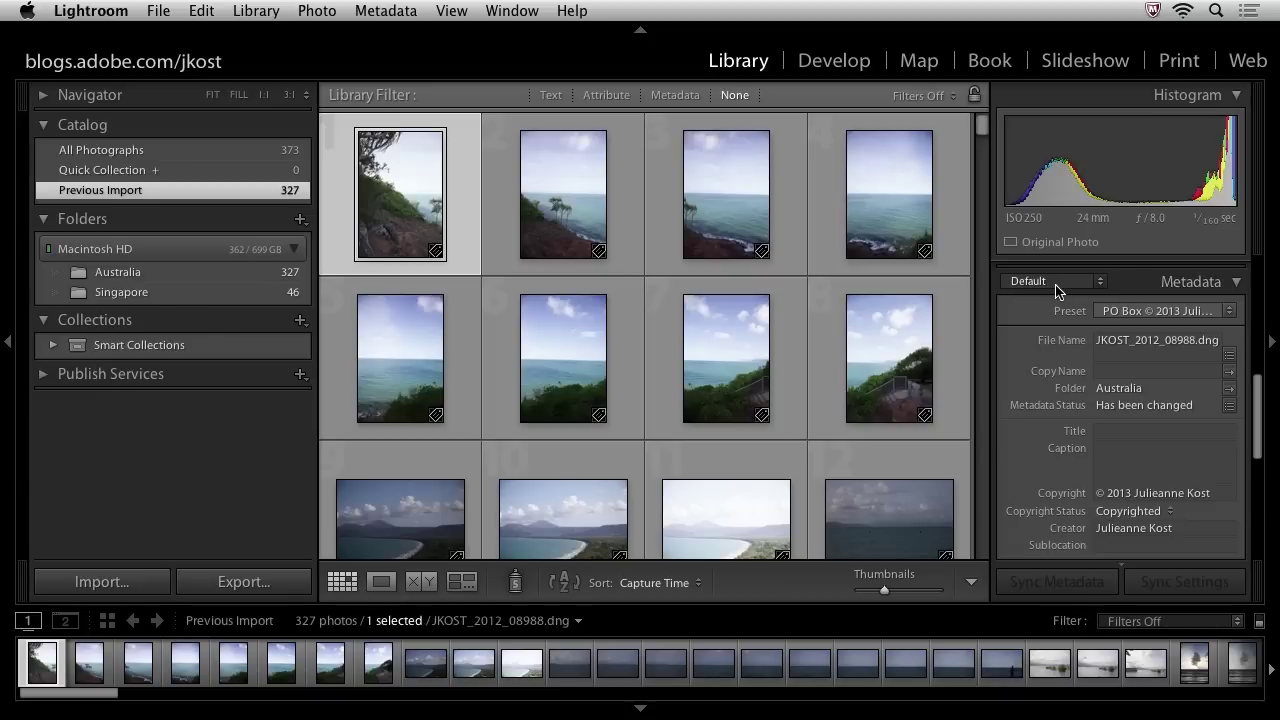
{"action": "scroll", "coordinate": [1060, 300], "scroll_direction": "down", "scroll_amount": 6}
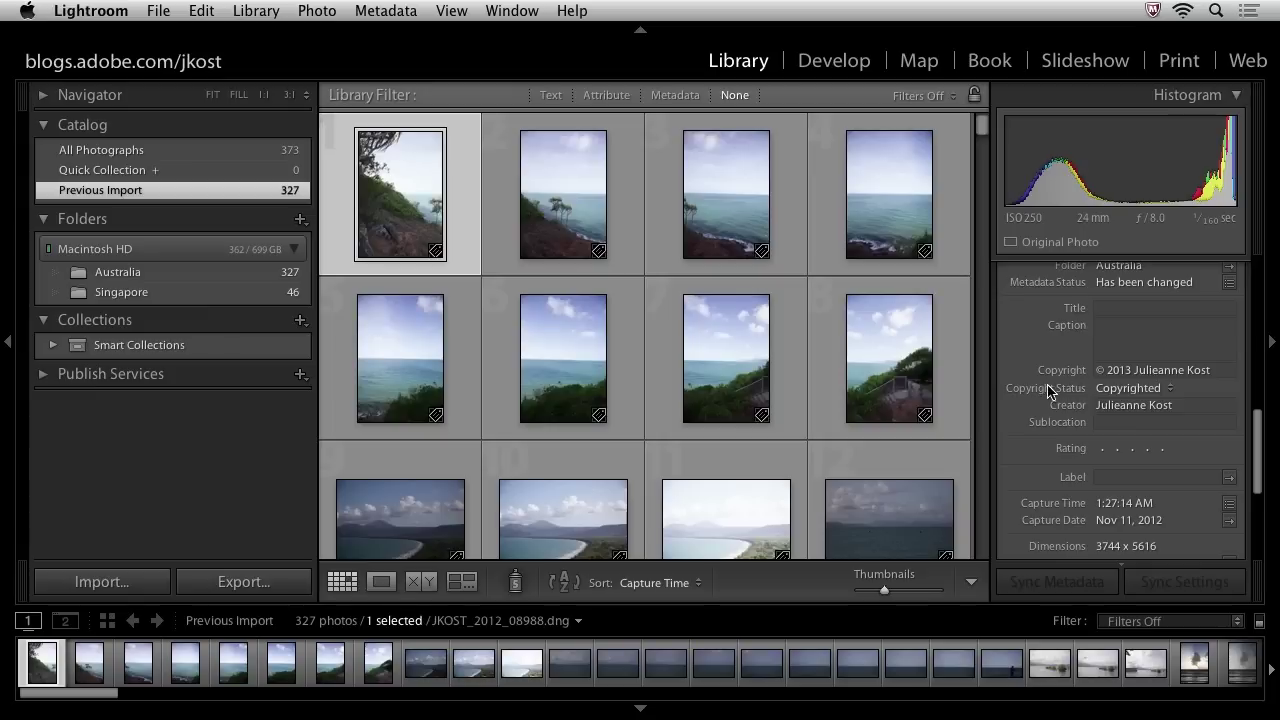
{"action": "scroll", "coordinate": [1067, 390], "scroll_direction": "down", "scroll_amount": 1}
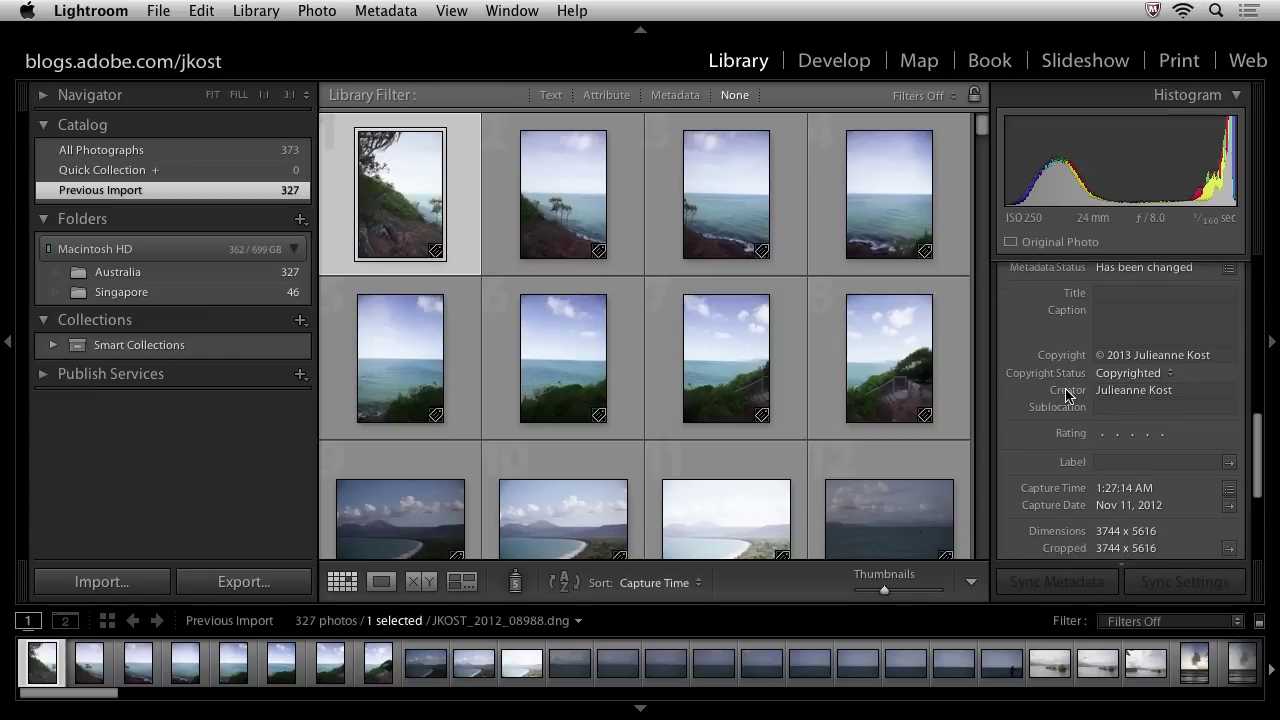